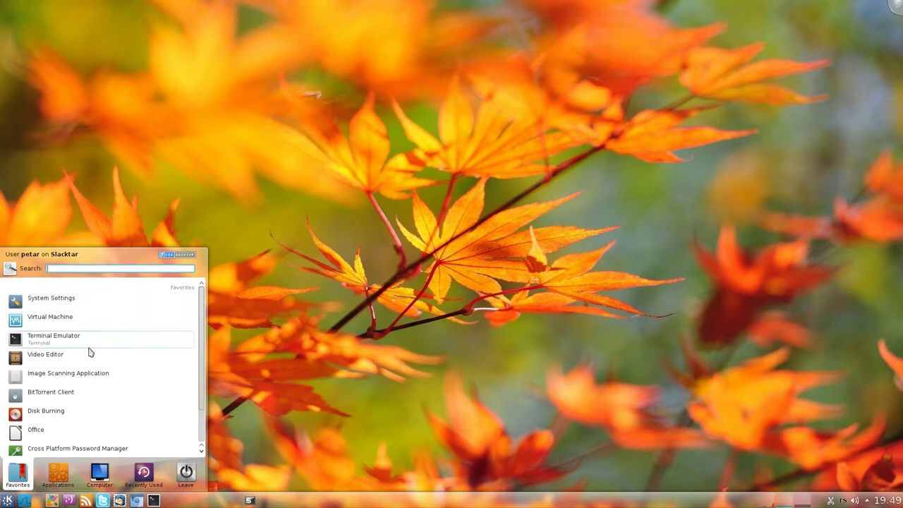
Open Info Center from the favorite applications, review the hardware information summary, and close it
scroll(89, 357, "down", 1)
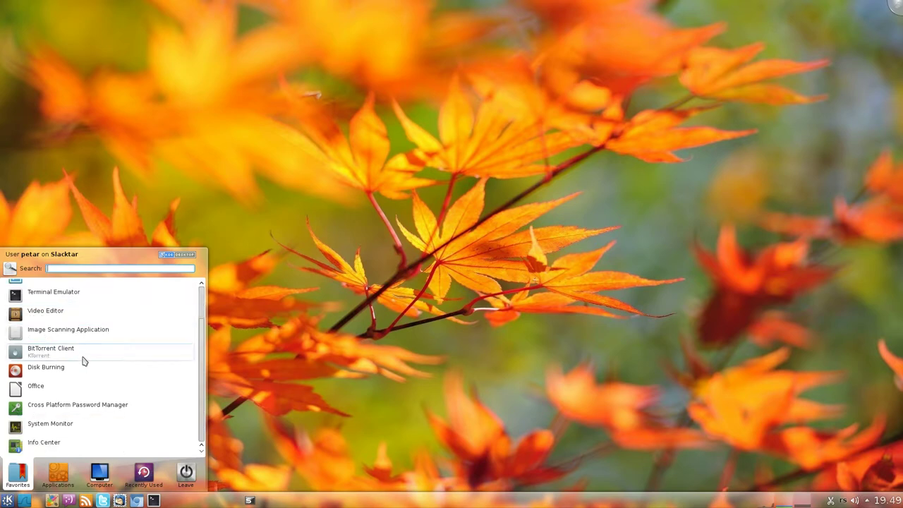
left_click(46, 446)
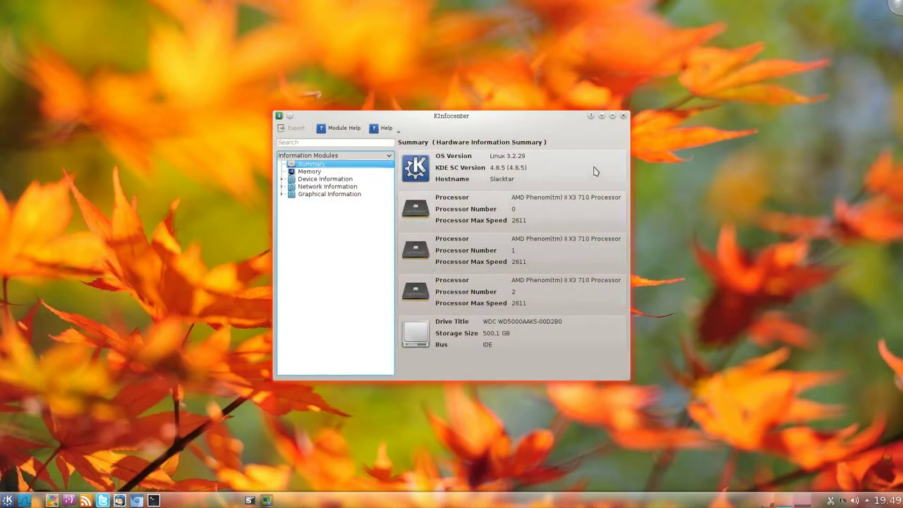
left_click(623, 116)
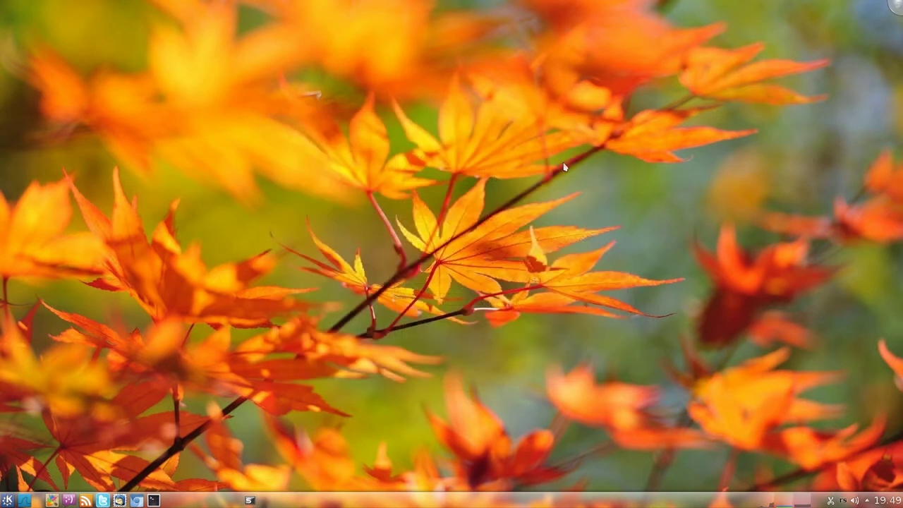
Launch the LibreOffice suite from the favorites, check its version in the About information, and close the suite
left_click(7, 500)
scroll(91, 422, "up", 1)
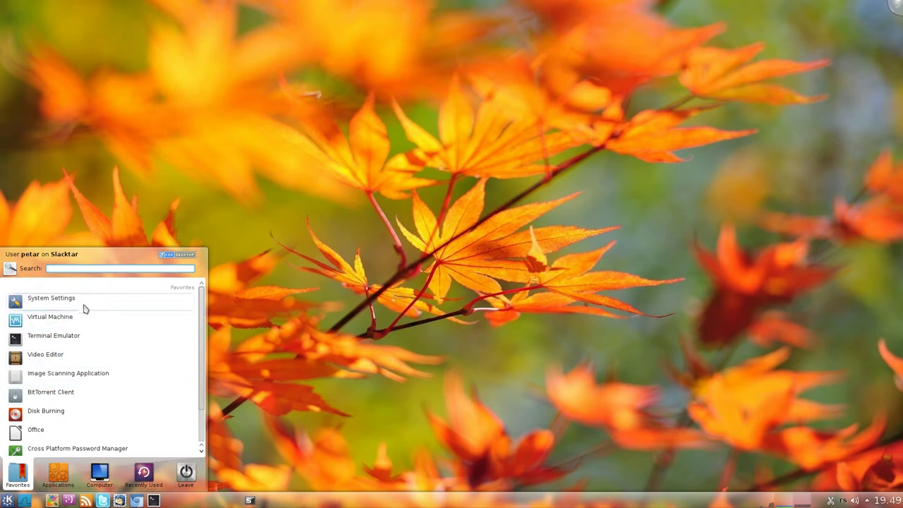
scroll(82, 338, "down", 1)
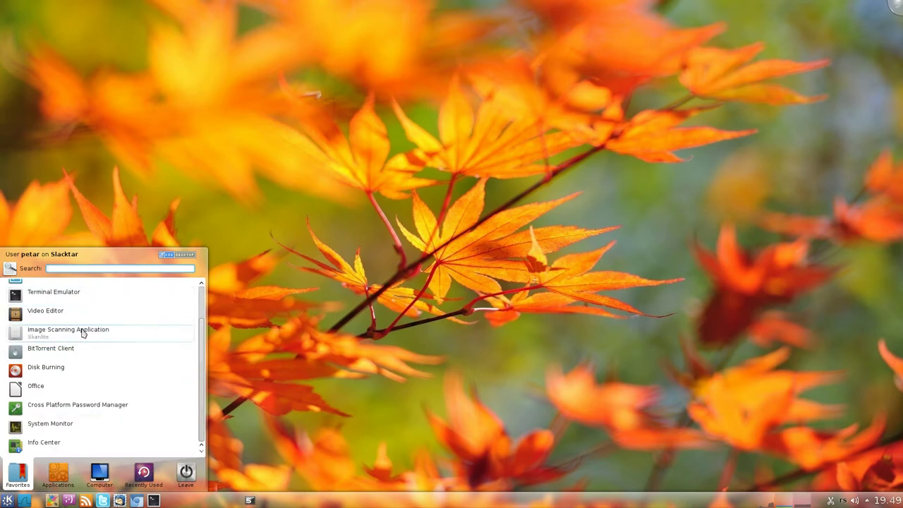
left_click(54, 393)
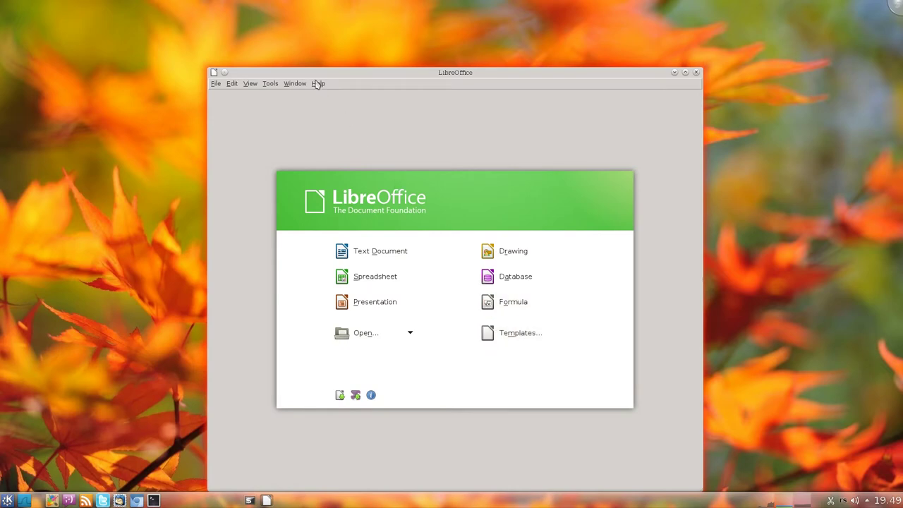
left_click(318, 83)
left_click(349, 145)
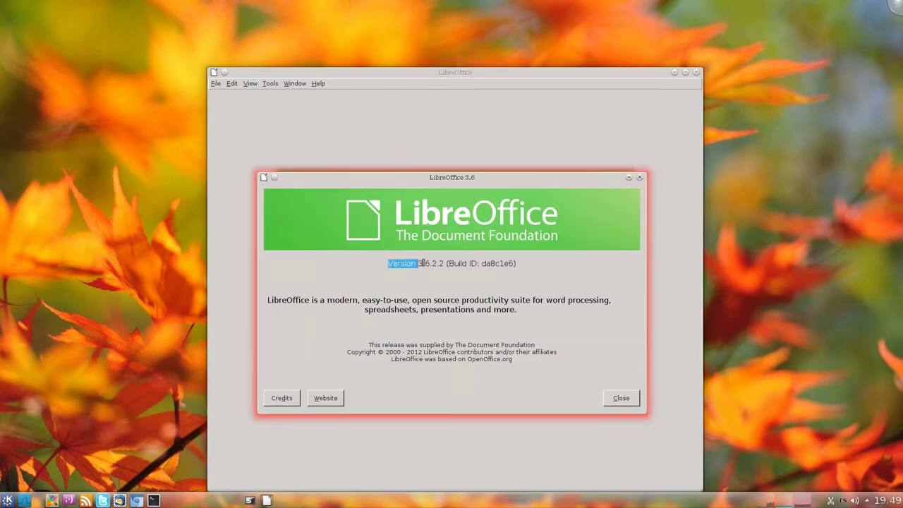
left_click(621, 398)
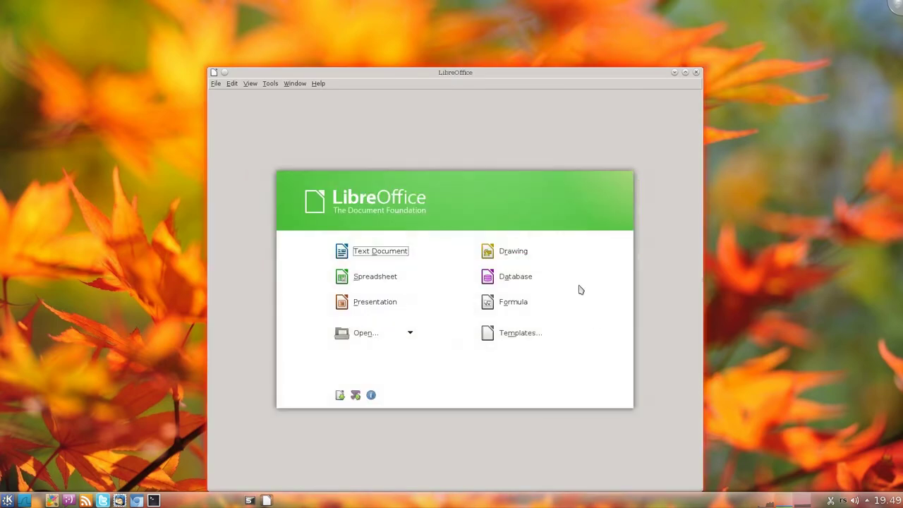
left_click(696, 73)
Browse the full application list and look through the subcategories of Education
left_click(7, 500)
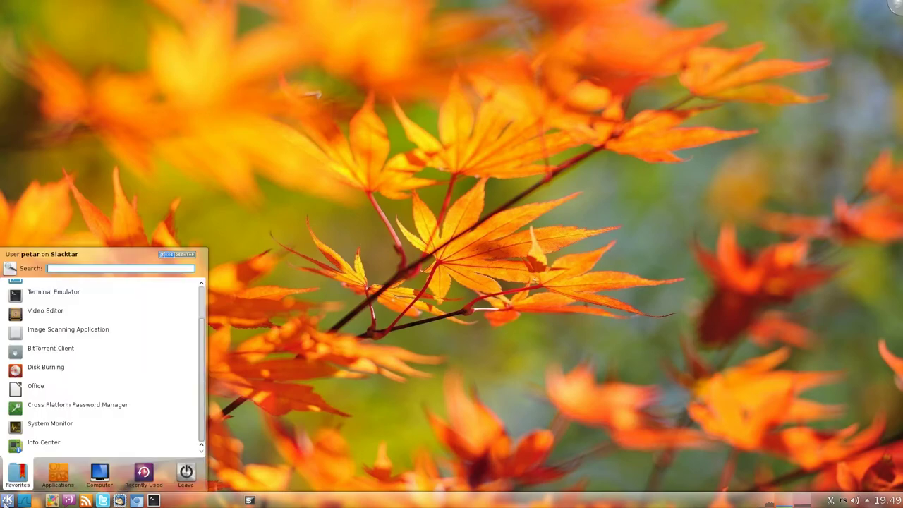
left_click(58, 472)
scroll(62, 353, "up", 1)
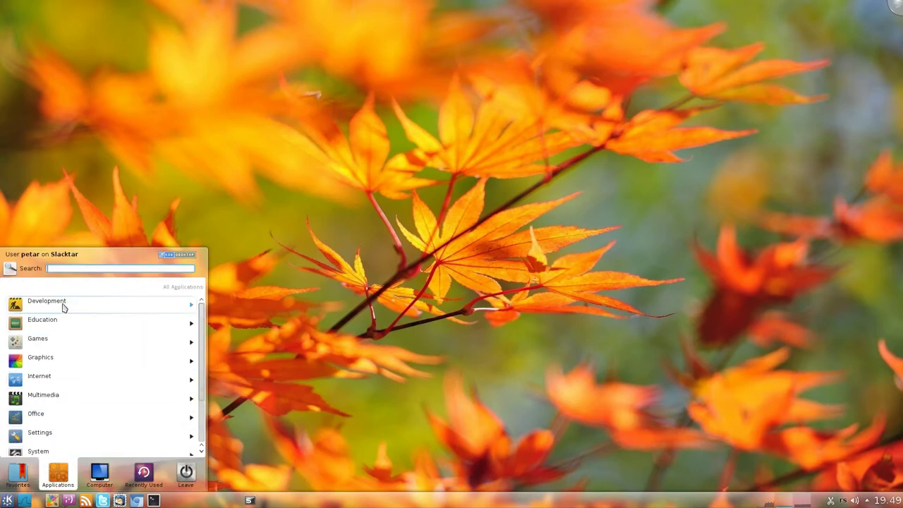
left_click(58, 322)
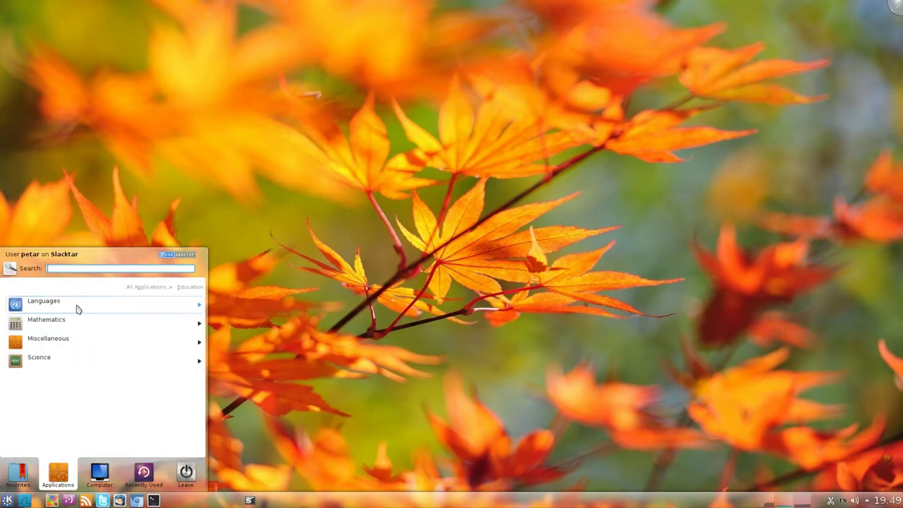
left_click(134, 288)
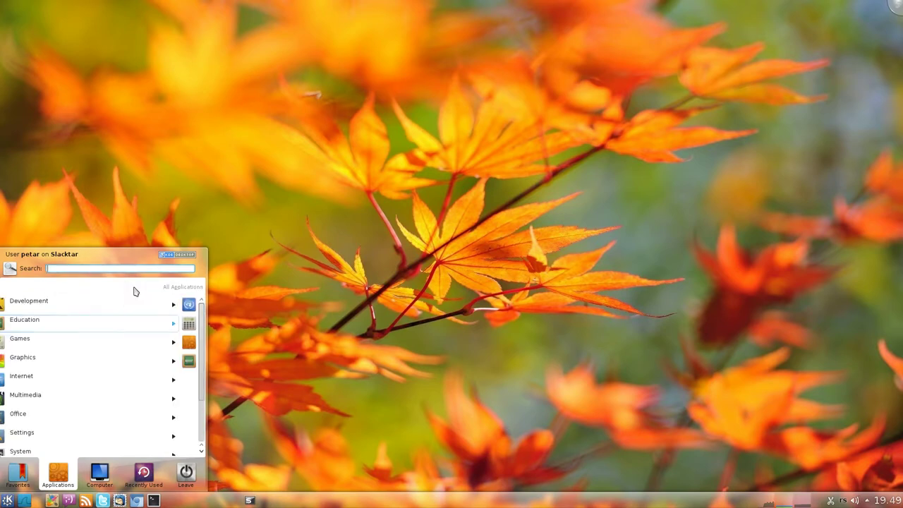
Open the Games category and look through the Arcade games
left_click(57, 342)
scroll(84, 332, "down", 1)
scroll(74, 342, "up", 1)
left_click(63, 309)
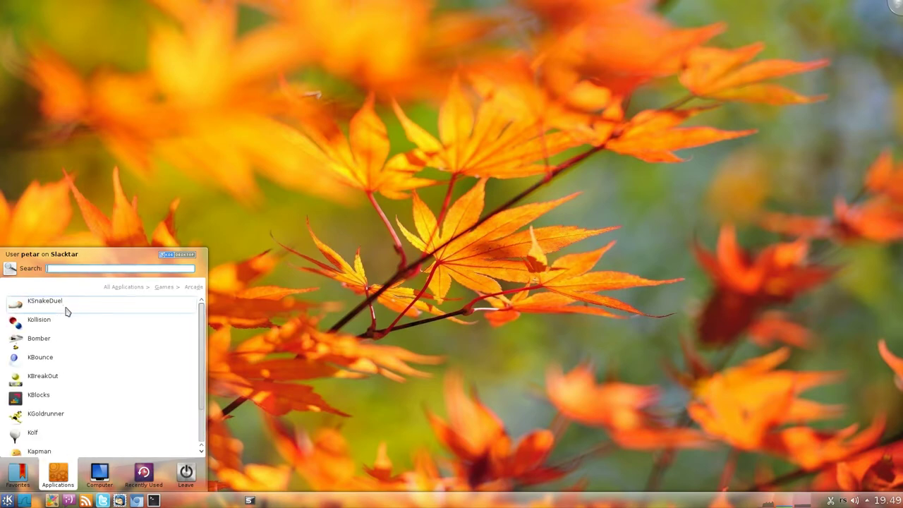
scroll(71, 339, "down", 3)
scroll(99, 409, "up", 3)
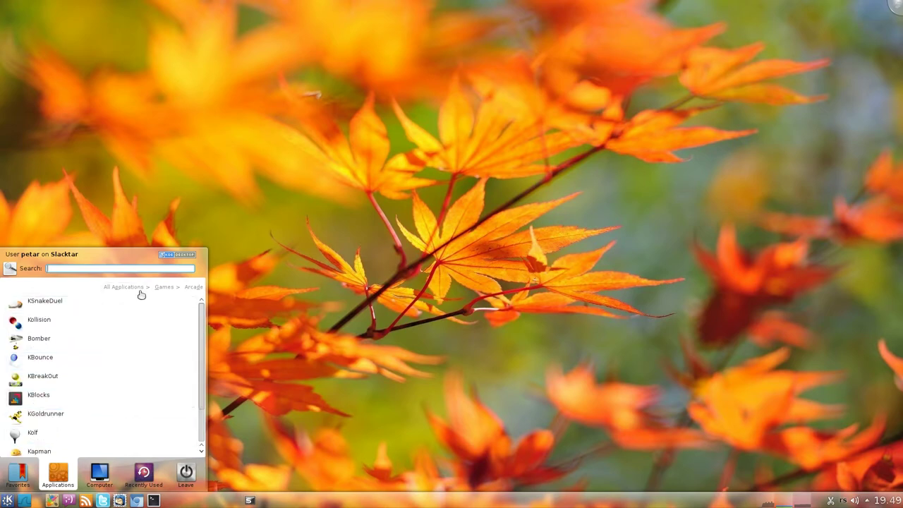
Look through the installed Board Games and Card Games, returning to the Games category
left_click(163, 288)
left_click(78, 319)
scroll(92, 353, "down", 2)
scroll(110, 367, "up", 2)
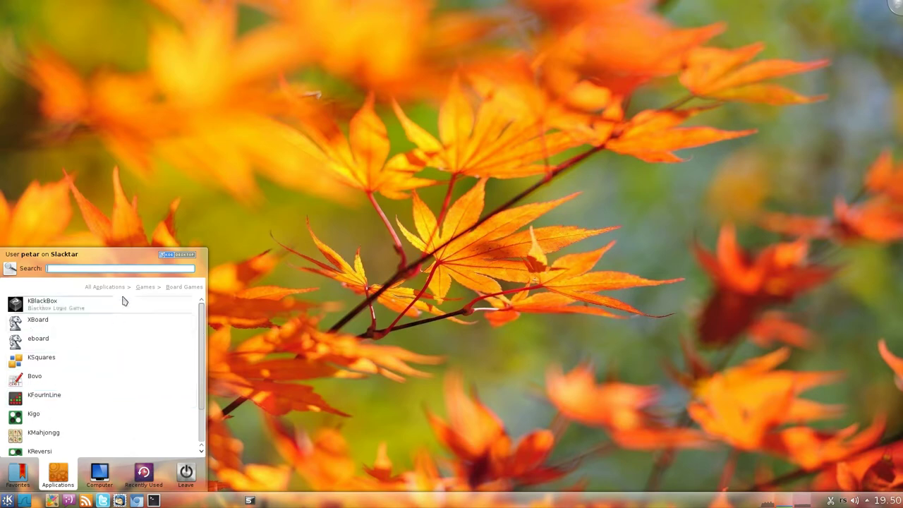
left_click(145, 288)
left_click(67, 339)
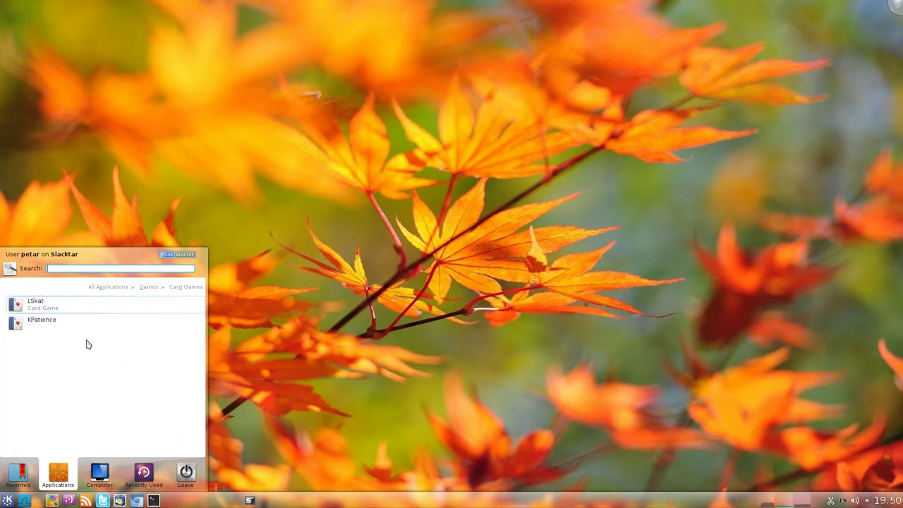
left_click(150, 290)
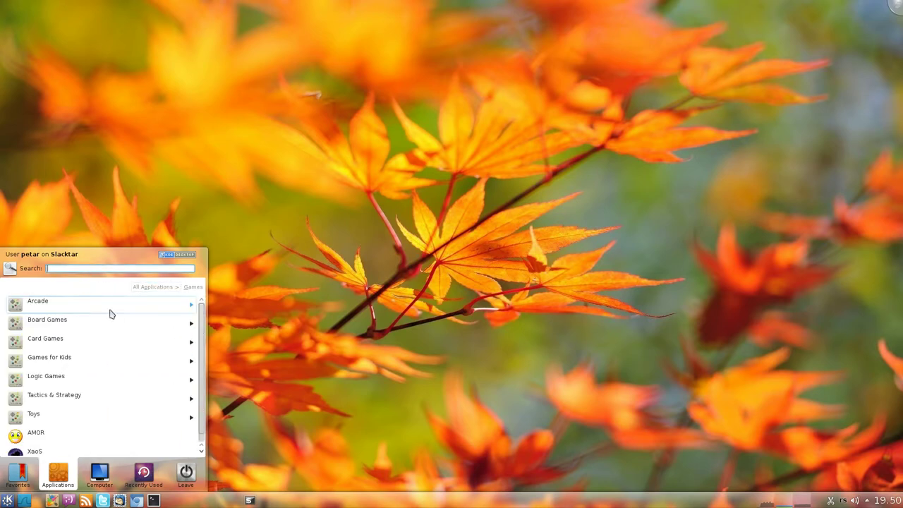
Look through Games for Kids and Logic Games within the Games category
left_click(66, 358)
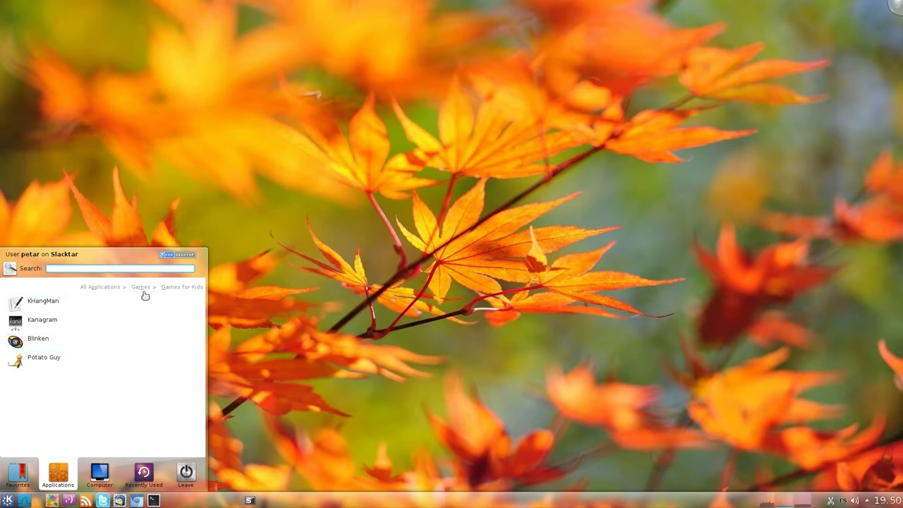
left_click(145, 295)
left_click(64, 376)
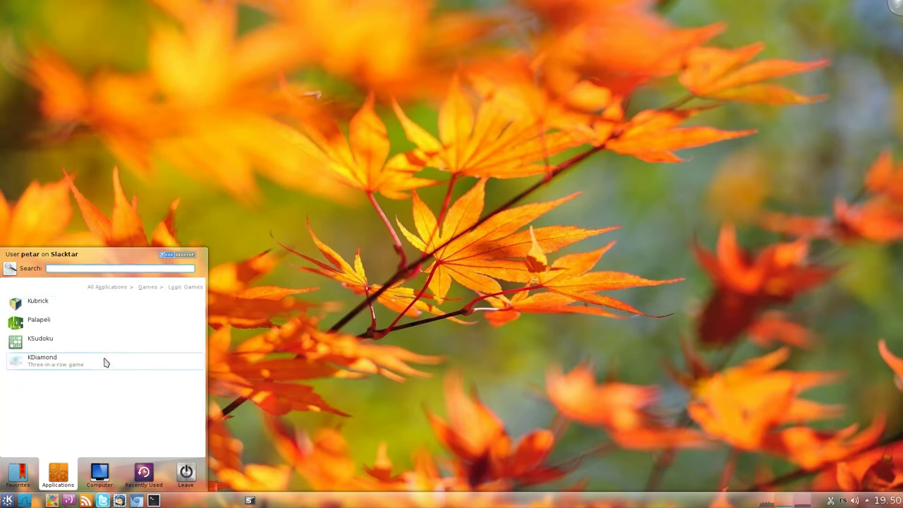
left_click(149, 289)
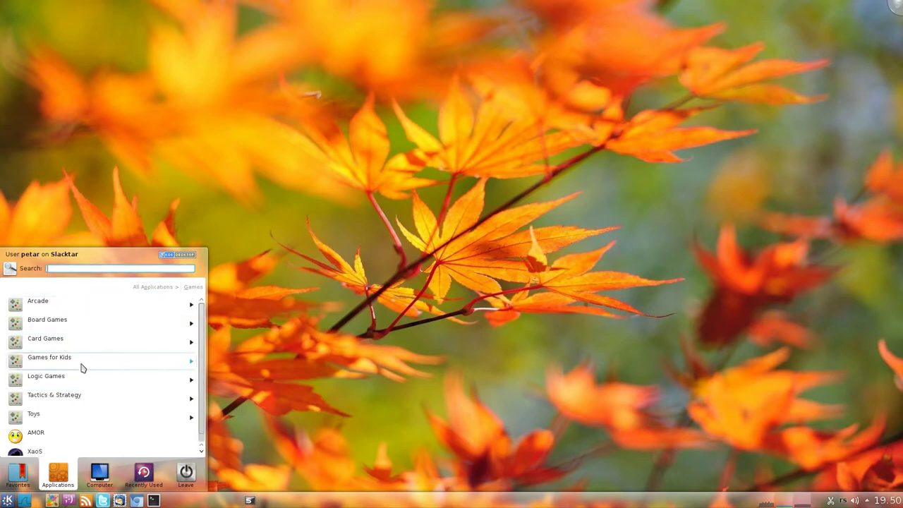
Look through the Tactics & Strategy and Toys games and the rest of the Games category, then return to all applications
left_click(74, 395)
scroll(122, 356, "down", 3)
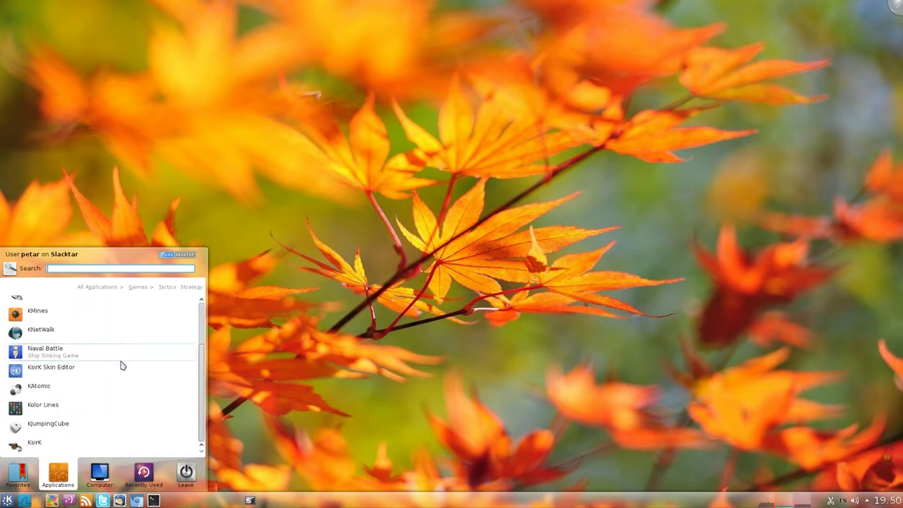
scroll(124, 361, "up", 3)
left_click(144, 288)
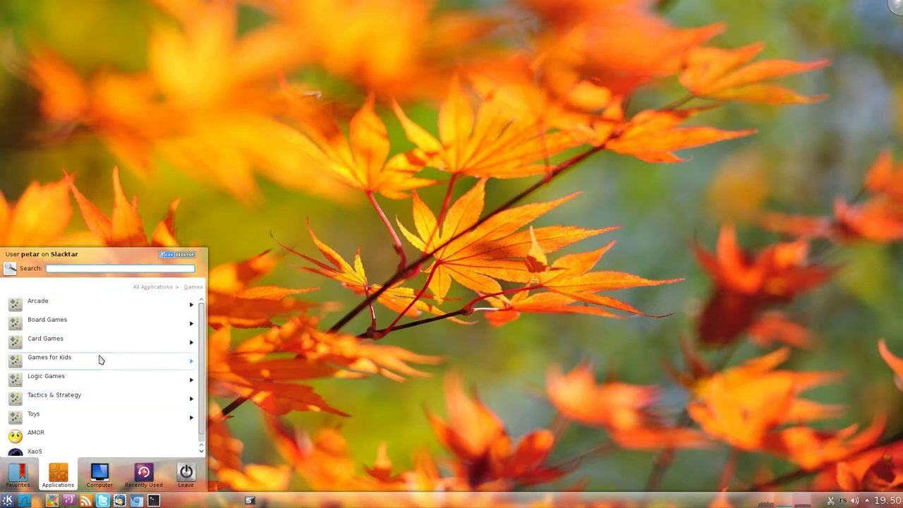
left_click(59, 415)
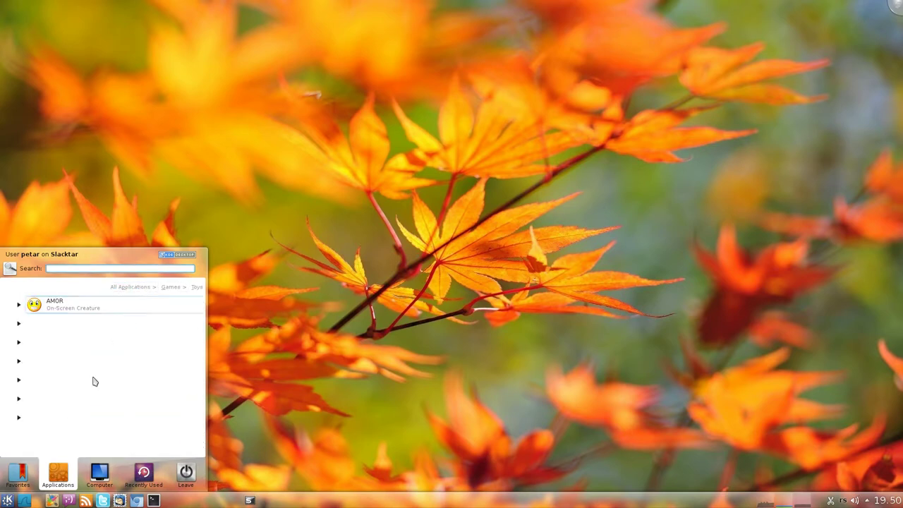
left_click(170, 288)
scroll(105, 423, "down", 1)
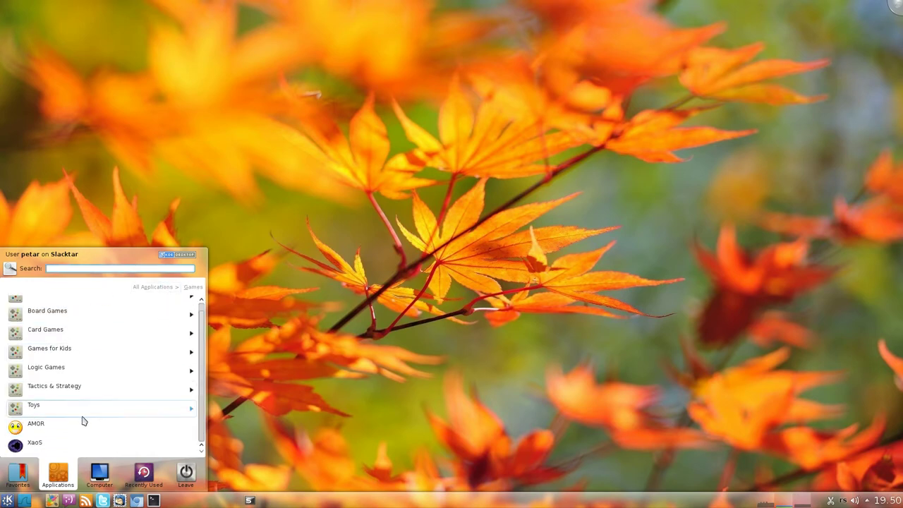
scroll(131, 320, "up", 1)
left_click(146, 287)
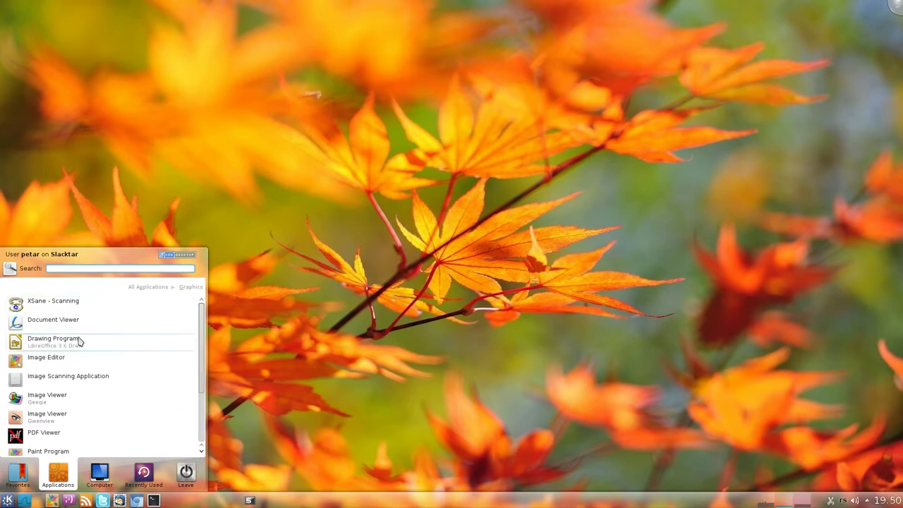
Launch the GIMP image editor from Graphics, check its version in the About information, and quit it
left_click(53, 361)
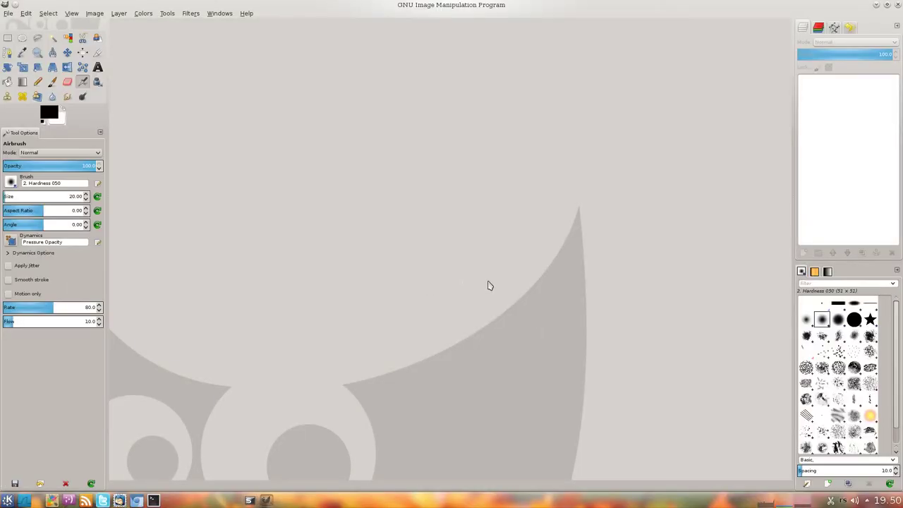
left_click(246, 13)
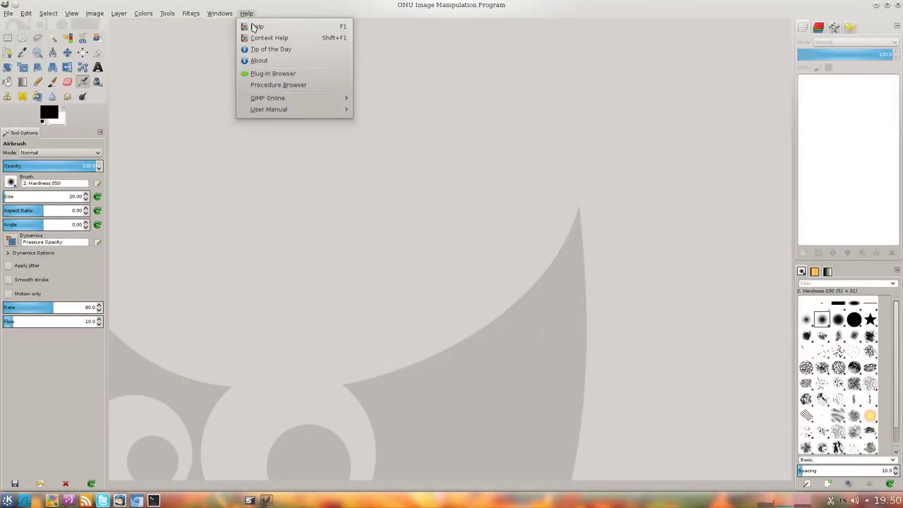
left_click(259, 60)
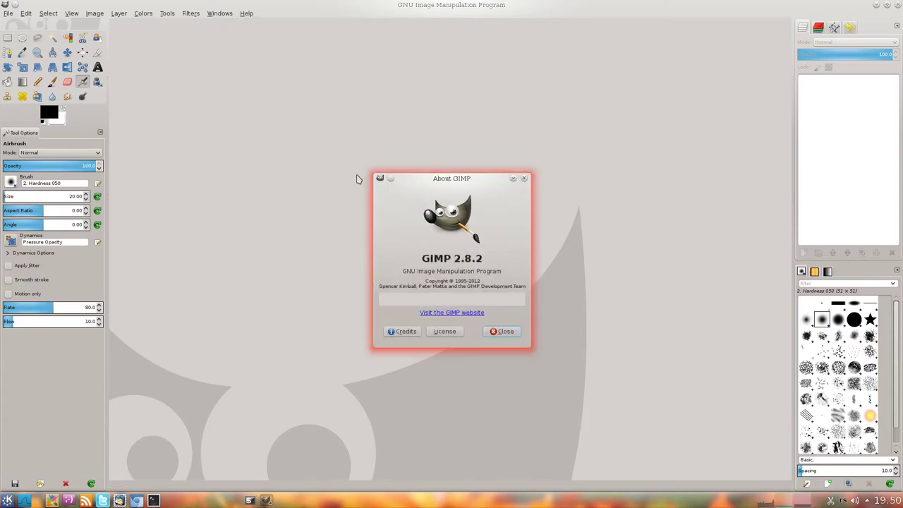
left_click(506, 335)
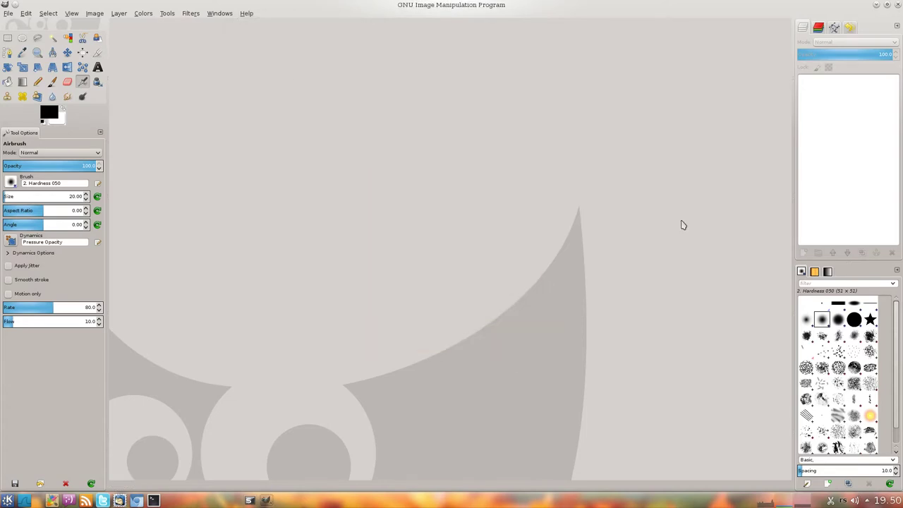
key("ctrl+q")
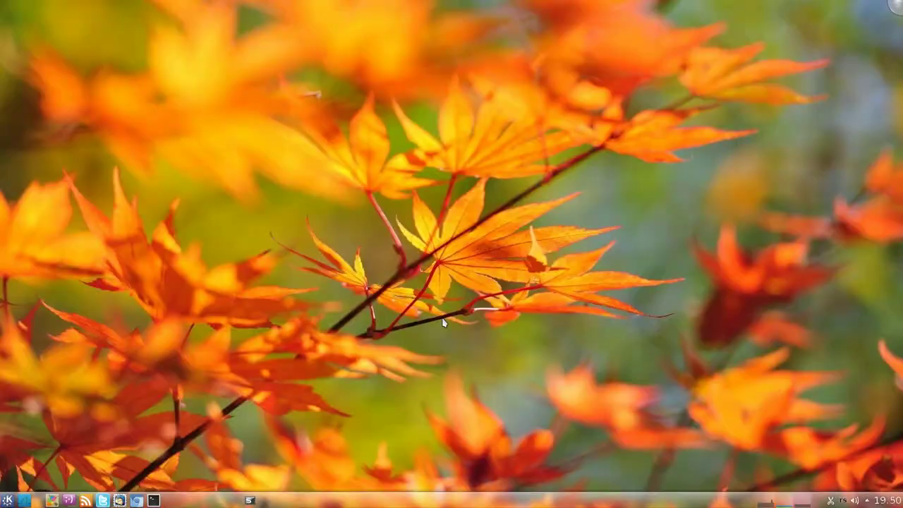
Look through the Graphics applications and launch the Gwenview image viewer
left_click(8, 501)
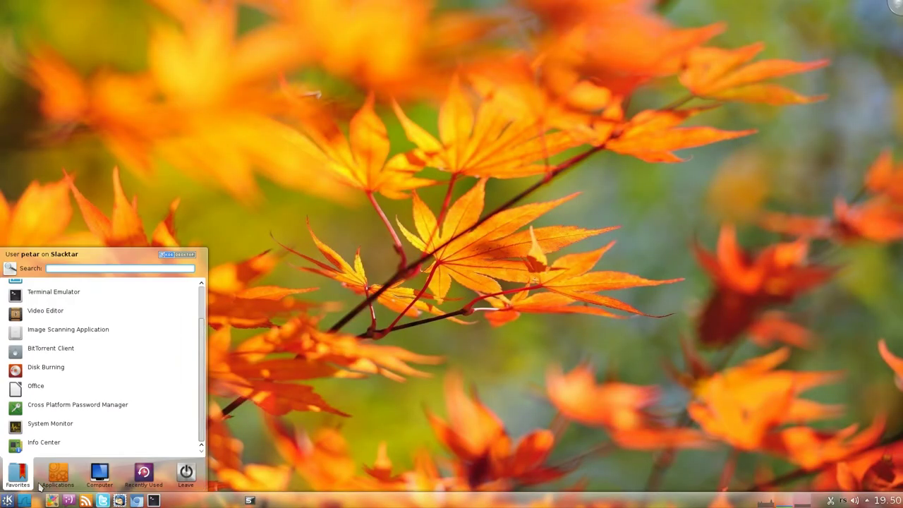
left_click(59, 477)
left_click(56, 357)
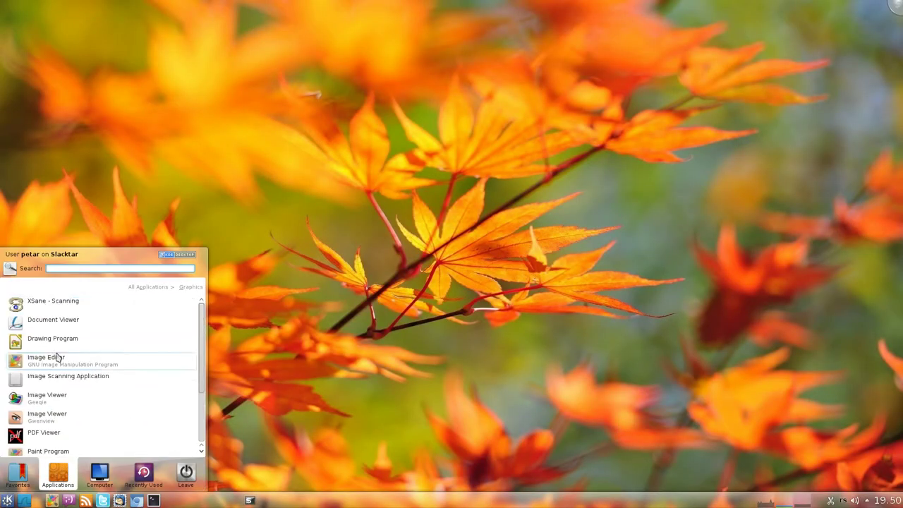
scroll(84, 375, "down", 1)
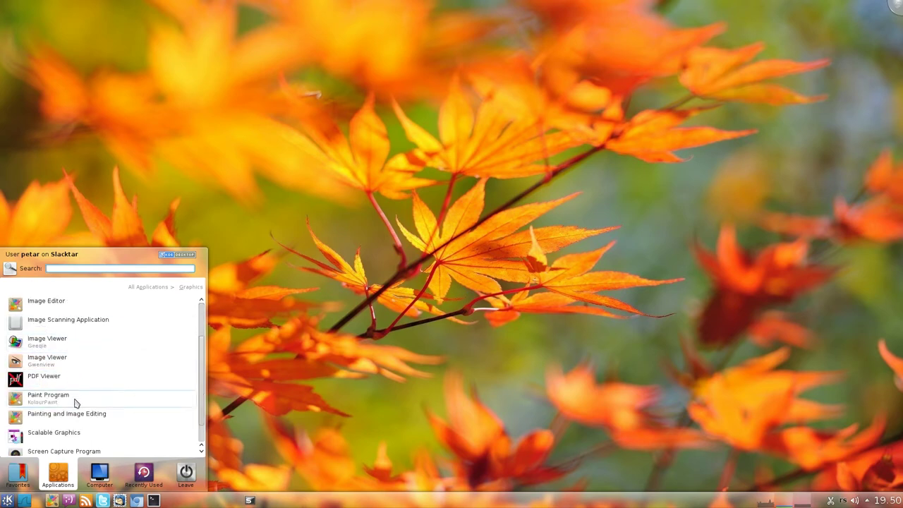
scroll(75, 427, "down", 1)
scroll(67, 406, "up", 2)
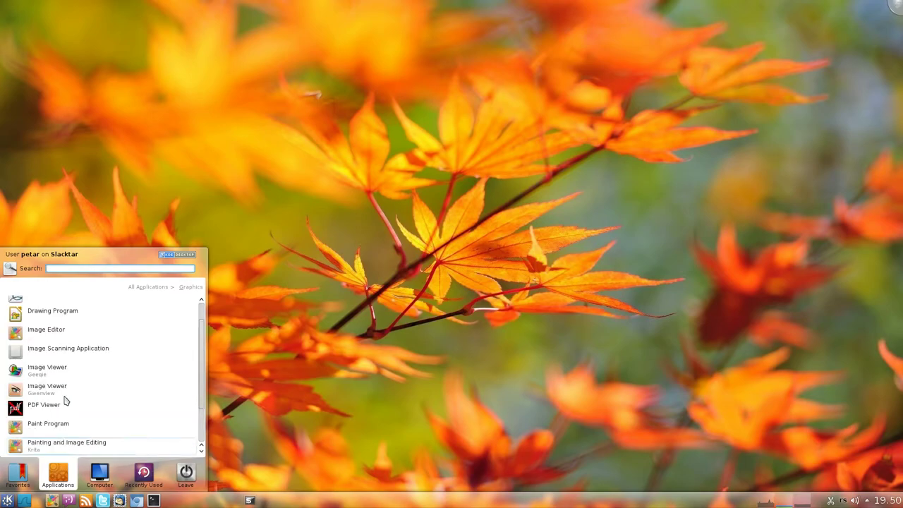
left_click(49, 388)
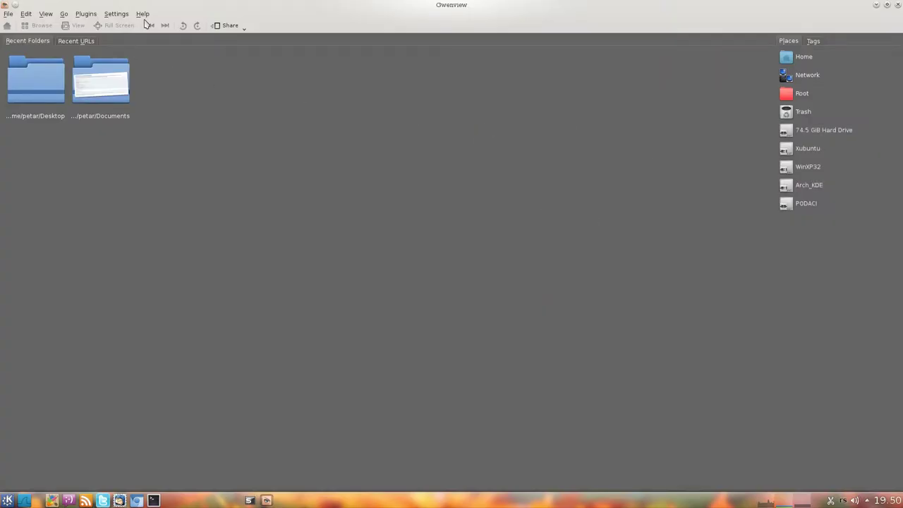
Check Gwenview's version in its About information and close the image viewer
left_click(142, 14)
left_click(184, 78)
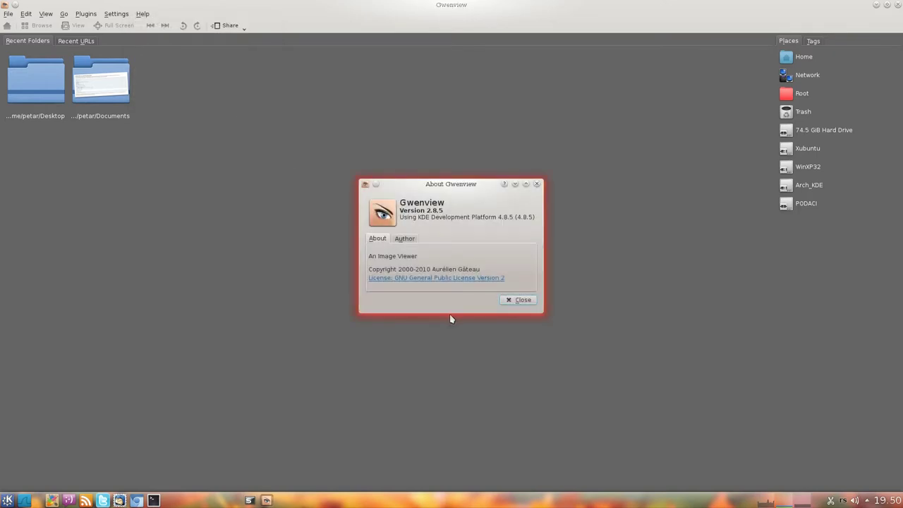
left_click(524, 302)
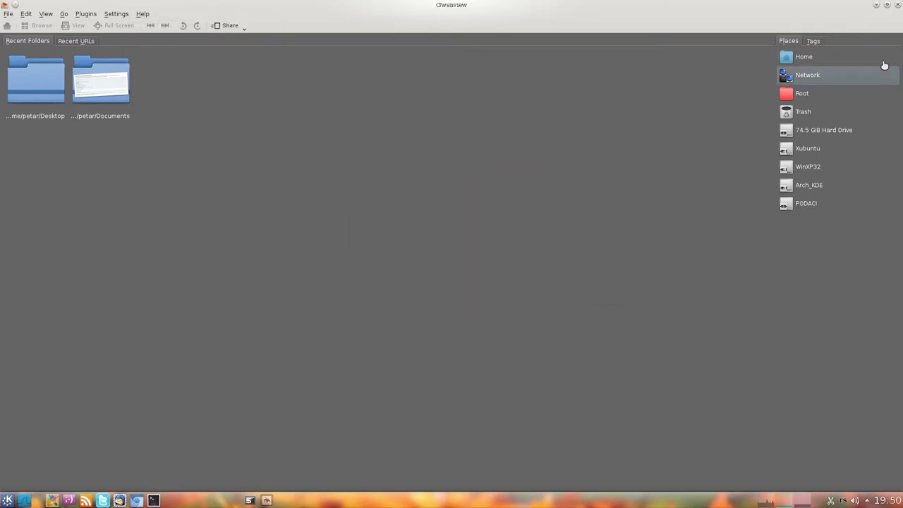
left_click(899, 6)
Look through the Internet applications and launch the Firefox web browser
left_click(7, 501)
left_click(58, 473)
left_click(66, 374)
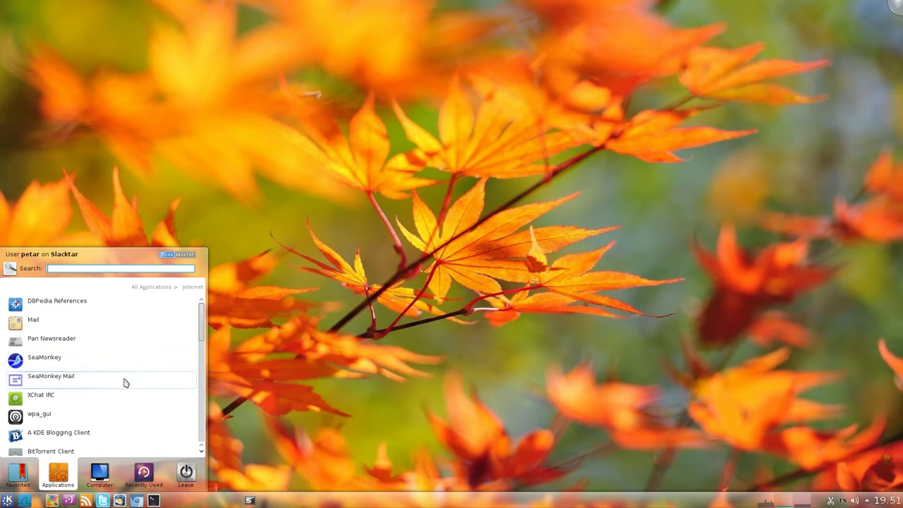
scroll(141, 376, "down", 1)
left_click_drag(201, 333, 187, 434)
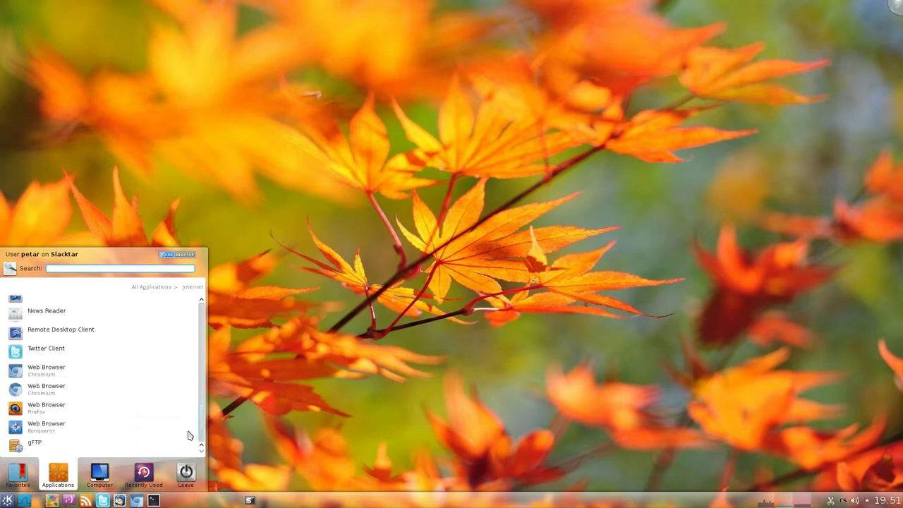
left_click(41, 415)
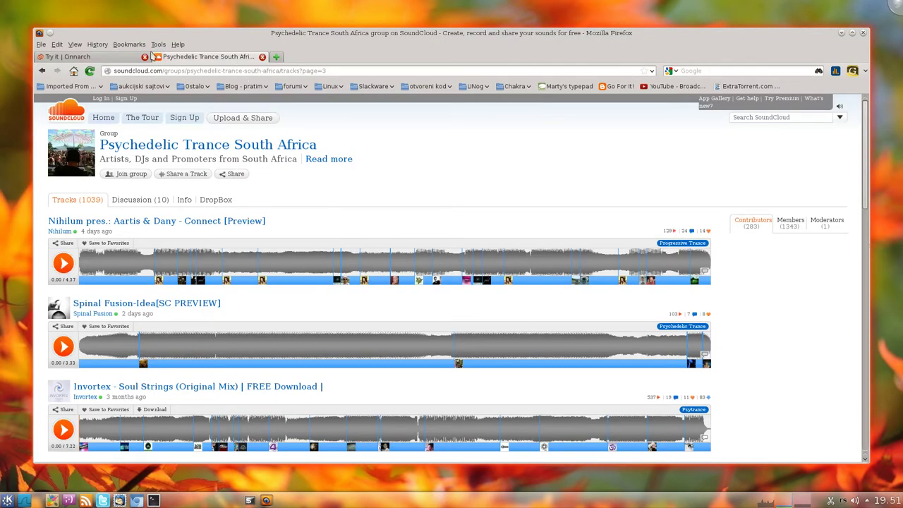
Show the Cinnarch page, check Firefox's version in its About information, and close the browser
left_click(122, 58)
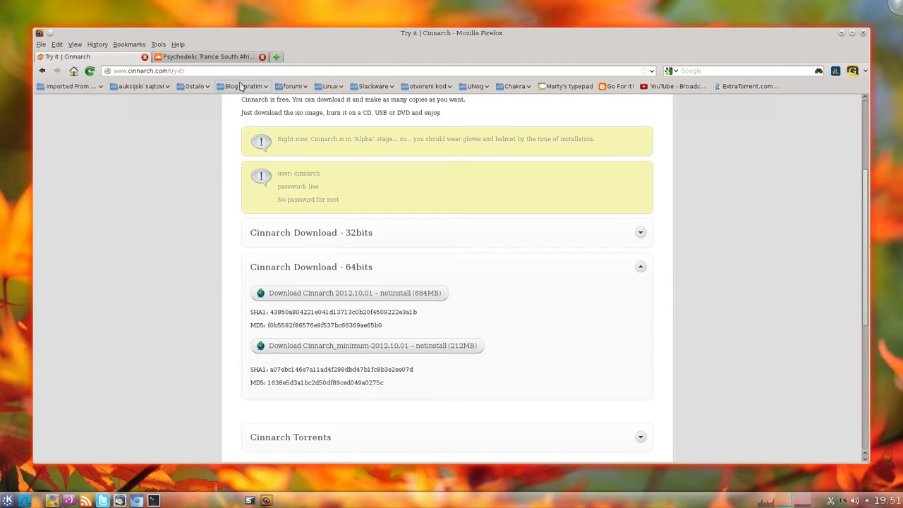
left_click(178, 44)
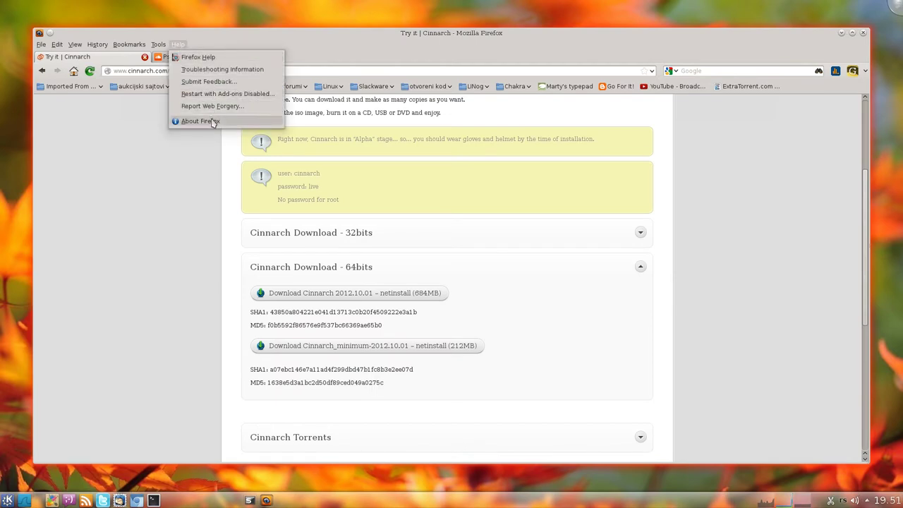
left_click(190, 121)
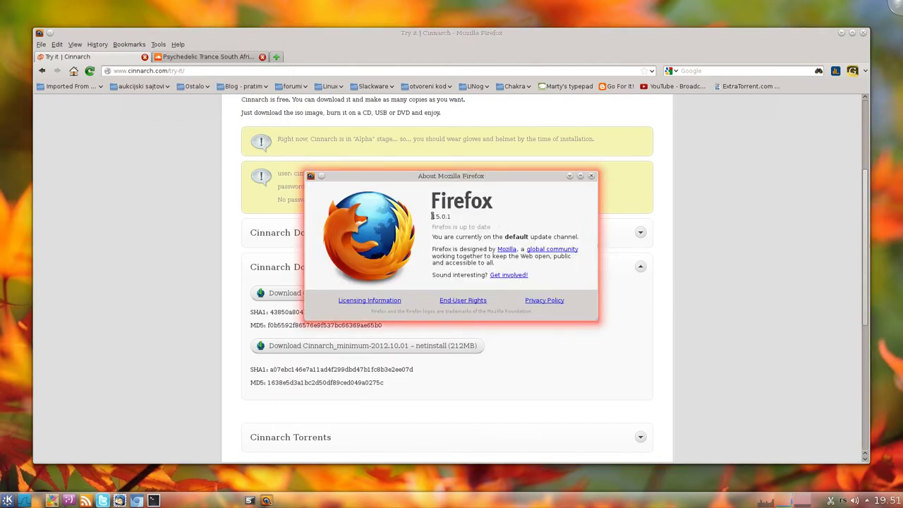
left_click(592, 177)
left_click(863, 34)
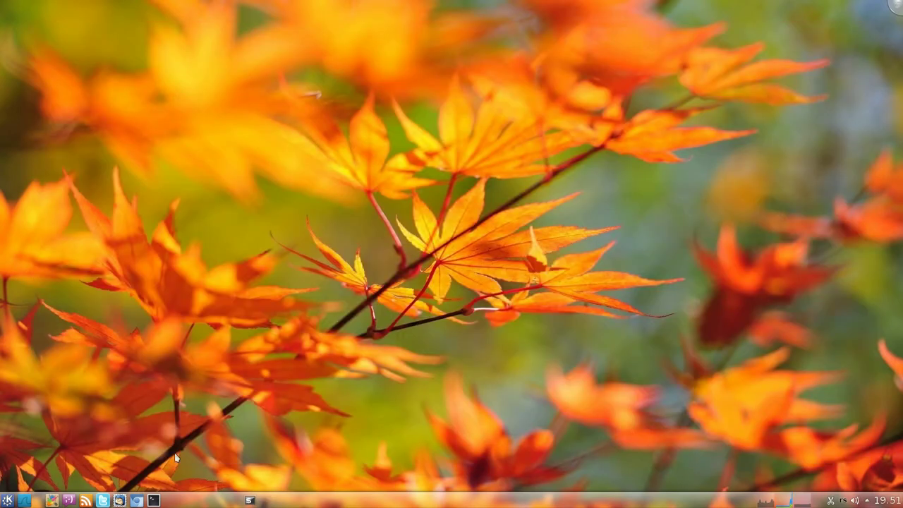
Launch the Chromium web browser from the Internet applications and set it as the default browser
left_click(7, 500)
left_click(58, 475)
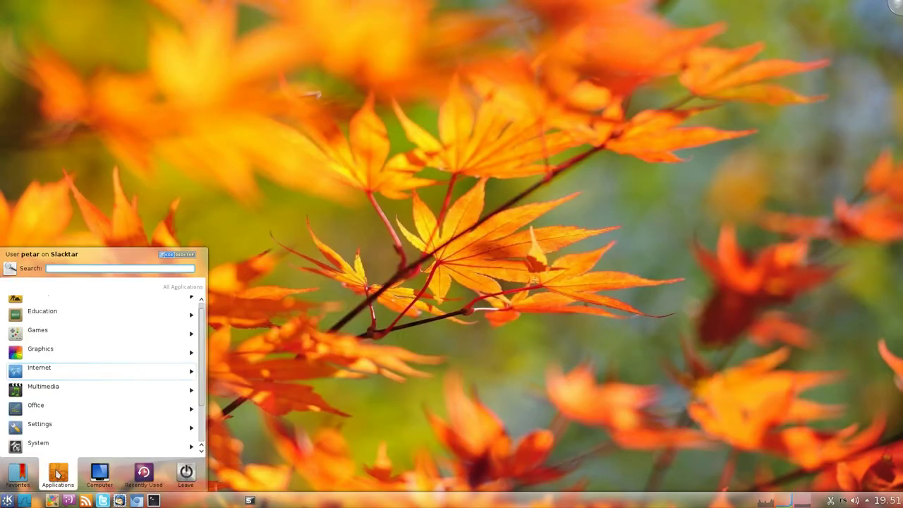
left_click(51, 371)
scroll(101, 393, "down", 5)
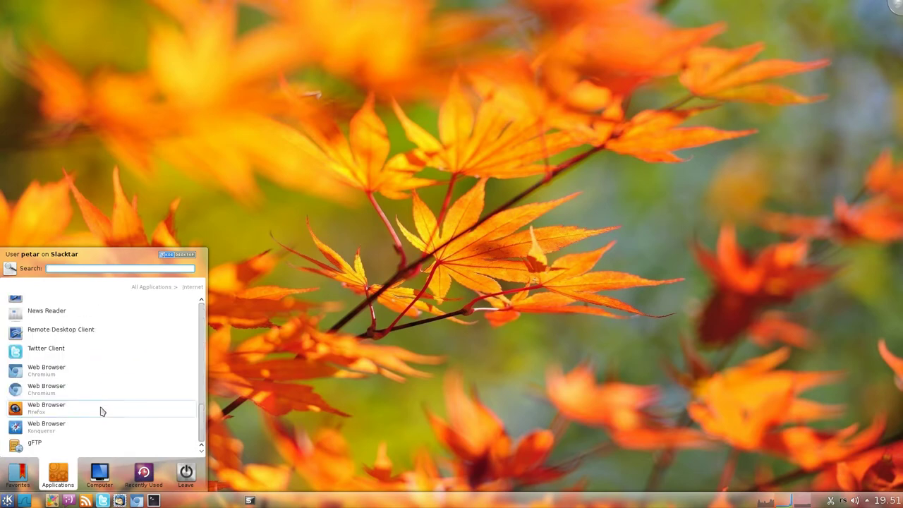
left_click(46, 371)
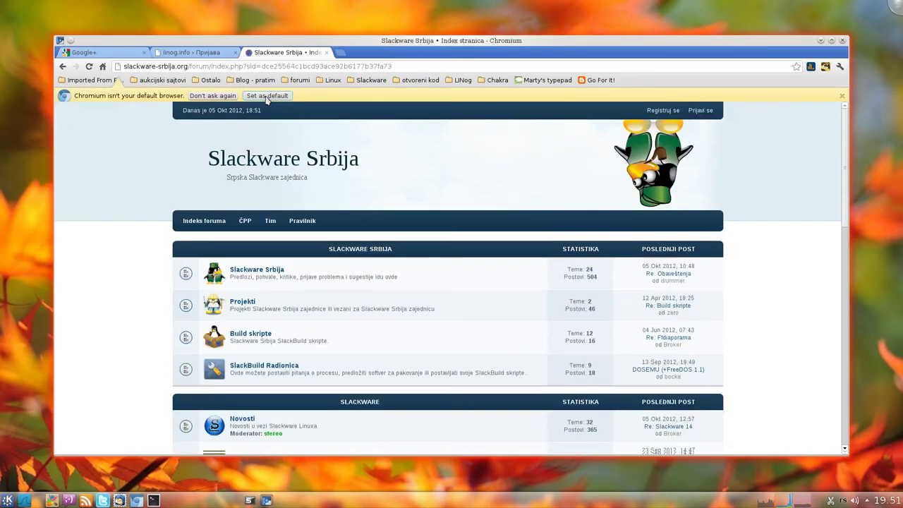
left_click(266, 96)
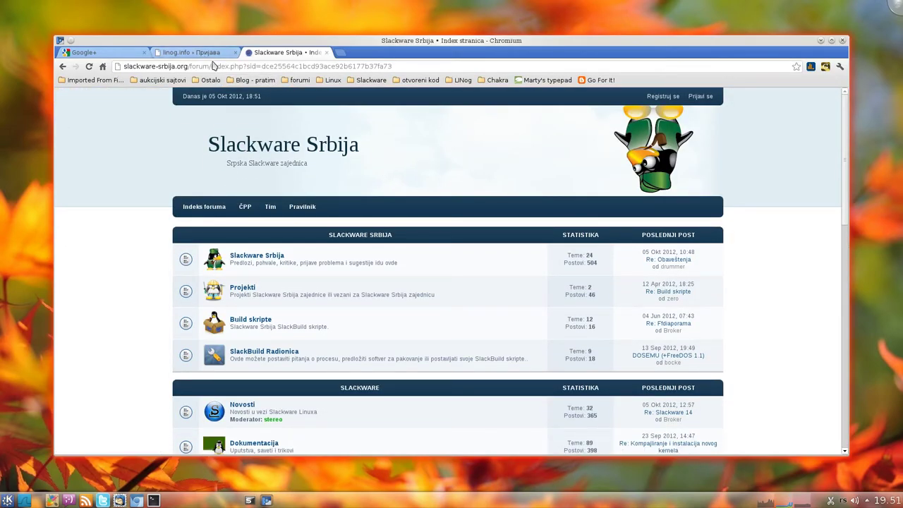
Check Chromium's version on its About page and close the browser
left_click(841, 66)
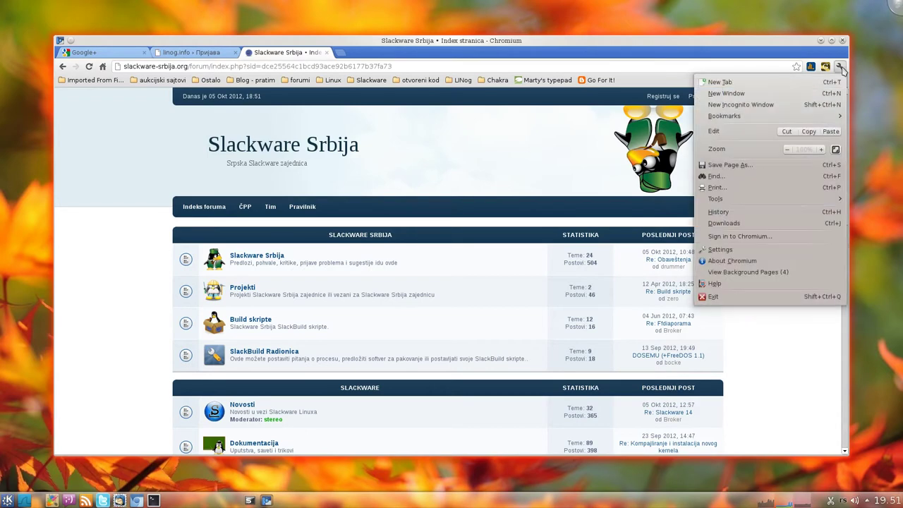
left_click(749, 263)
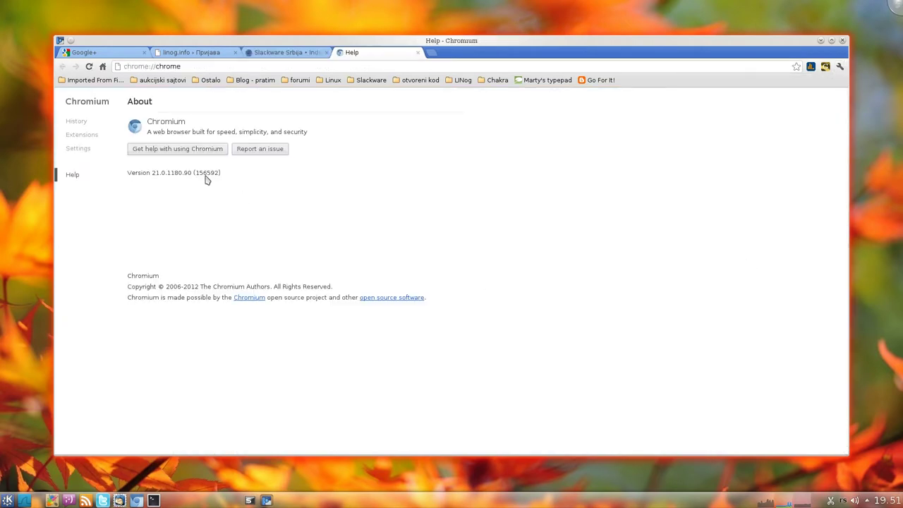
left_click(418, 53)
left_click(844, 40)
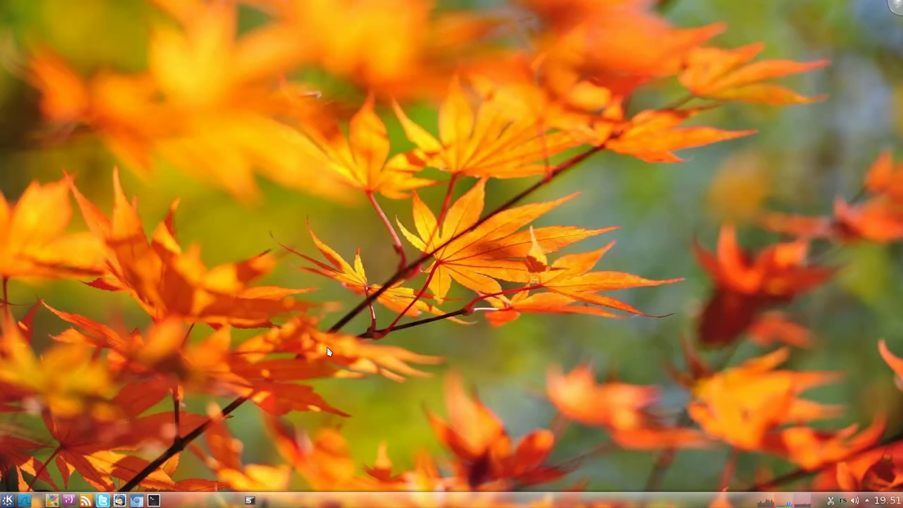
Launch the Akregator feed reader from the Internet applications
left_click(7, 501)
left_click(58, 473)
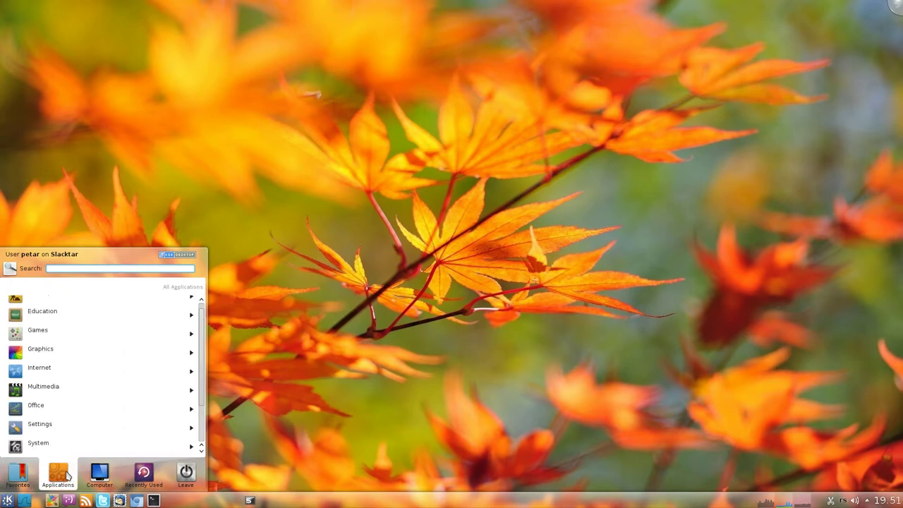
left_click(44, 370)
left_click_drag(201, 351, 201, 374)
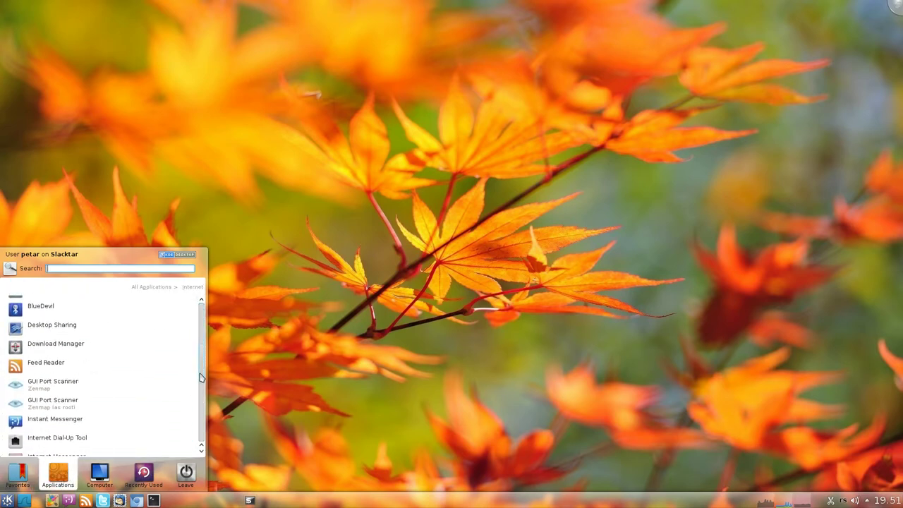
left_click(46, 365)
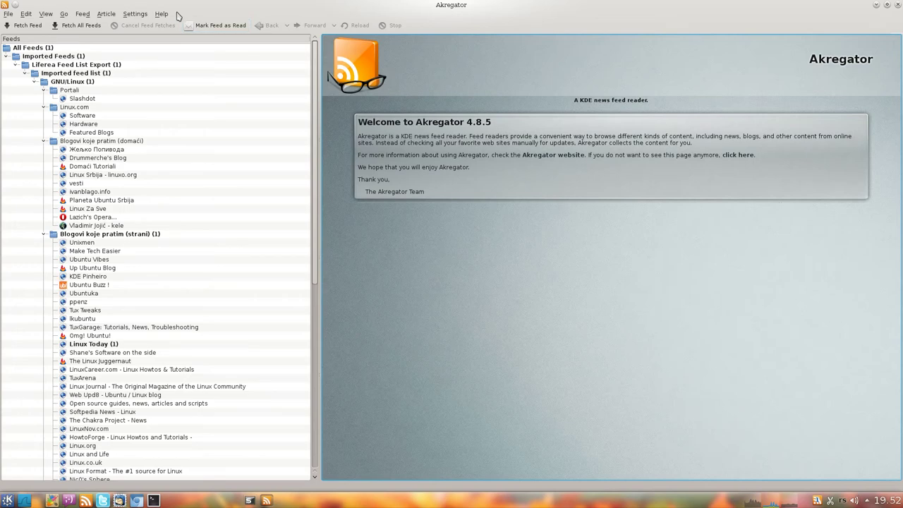
Check Akregator's version in its About information and close the feed reader
left_click(162, 14)
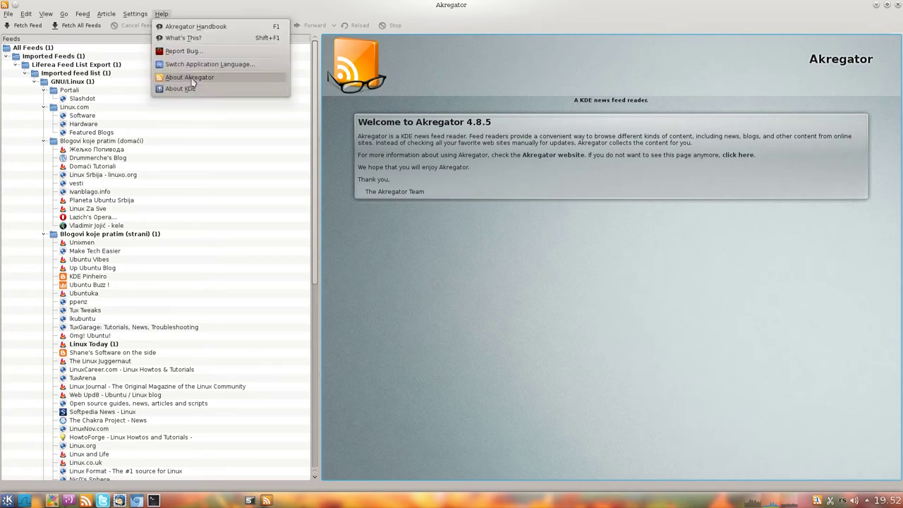
left_click(191, 77)
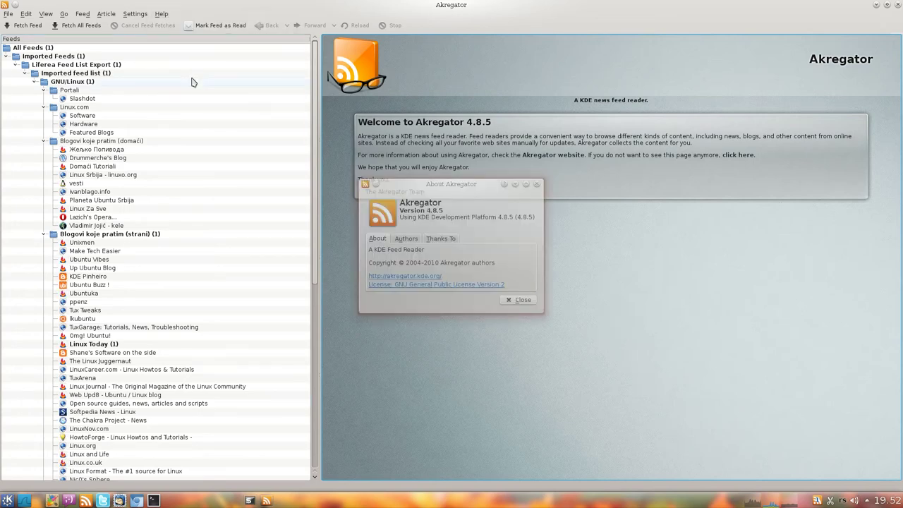
left_click(519, 301)
left_click(898, 5)
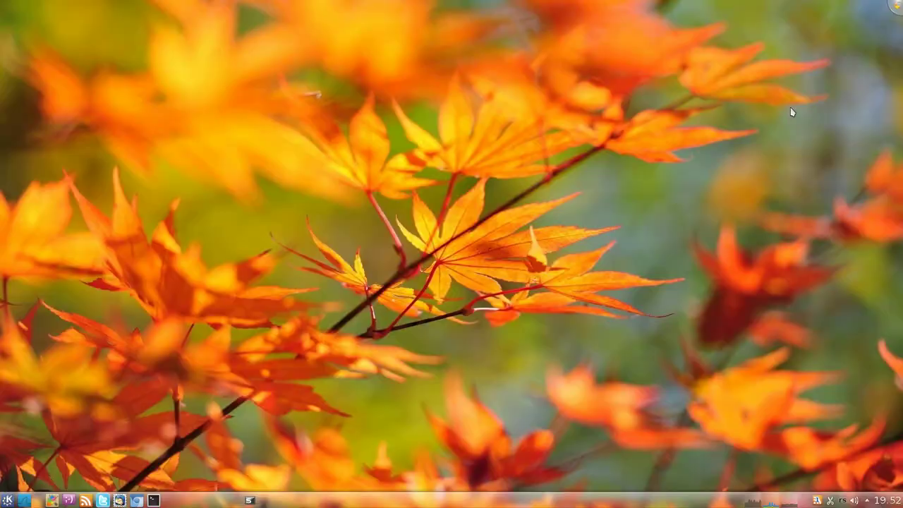
Look through the messengers, mail clients, web browsers and other Internet applications, and return to all applications
left_click(8, 501)
mouse_move(57, 474)
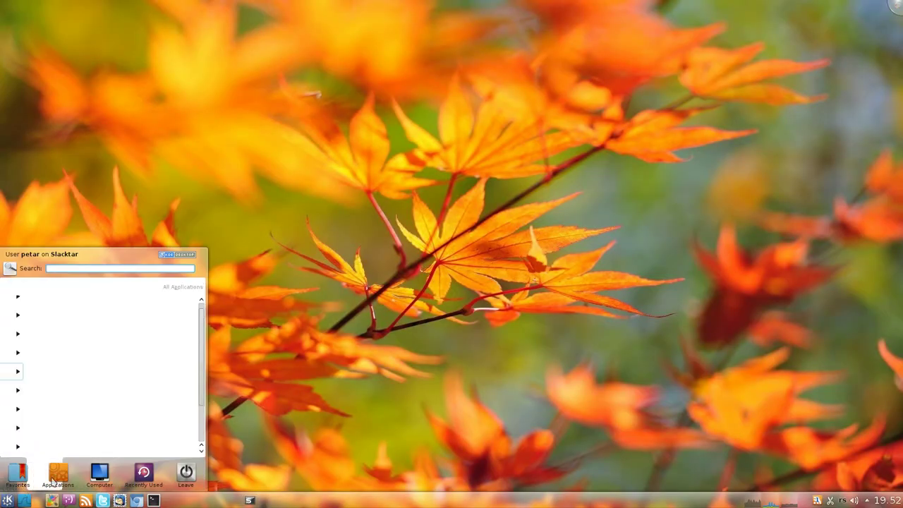
left_click(55, 367)
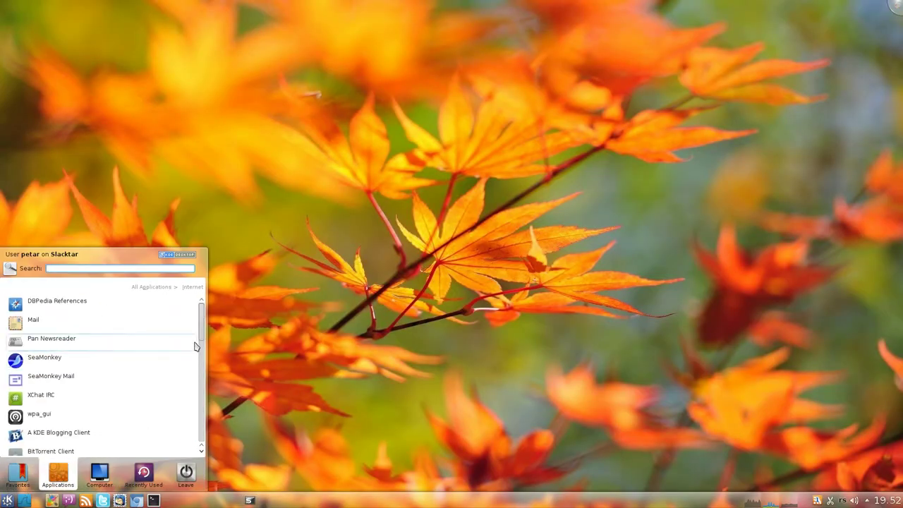
left_click_drag(203, 332, 203, 395)
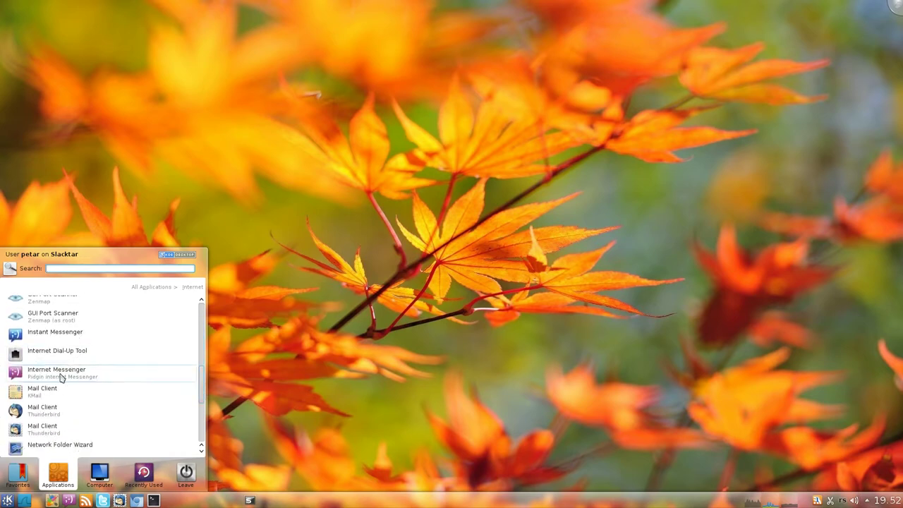
scroll(87, 419, "down", 2)
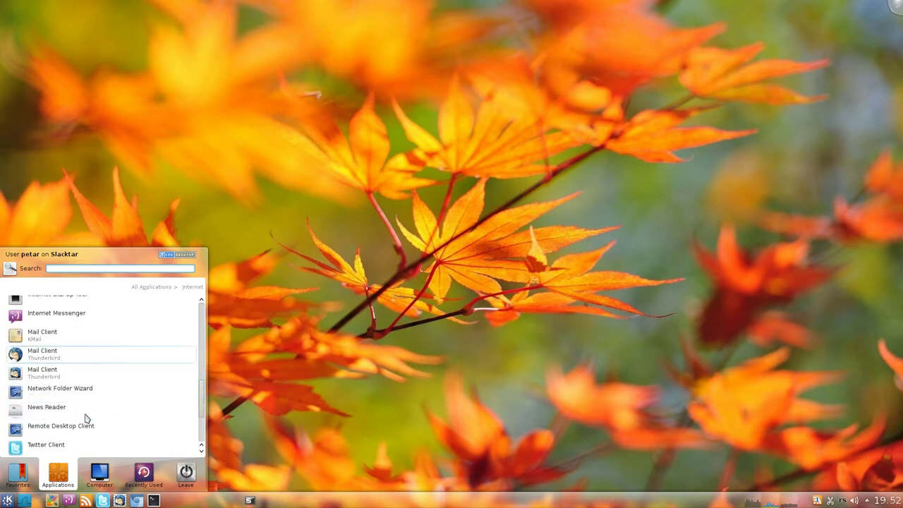
scroll(87, 419, "down", 1)
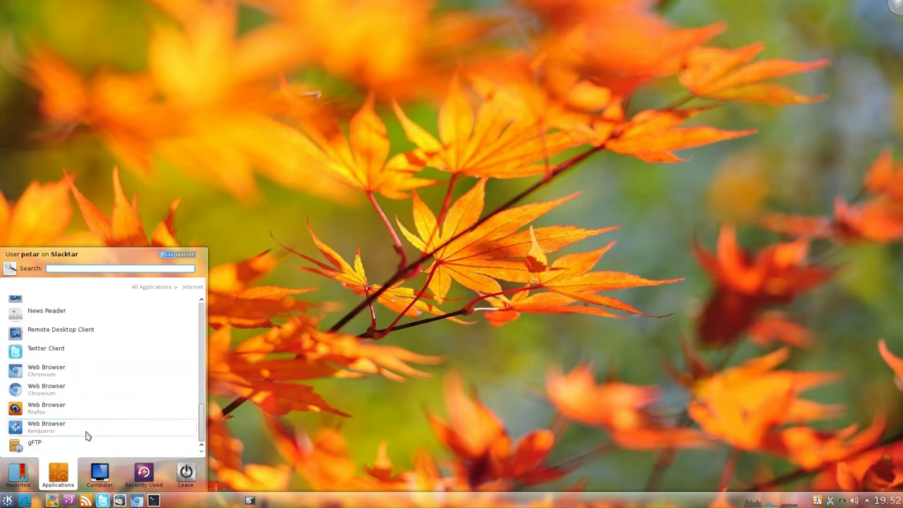
scroll(125, 373, "up", 1)
left_click(159, 287)
Launch the Mixer from the Multimedia applications and move its window to the desktop's upper-left area
left_click(61, 399)
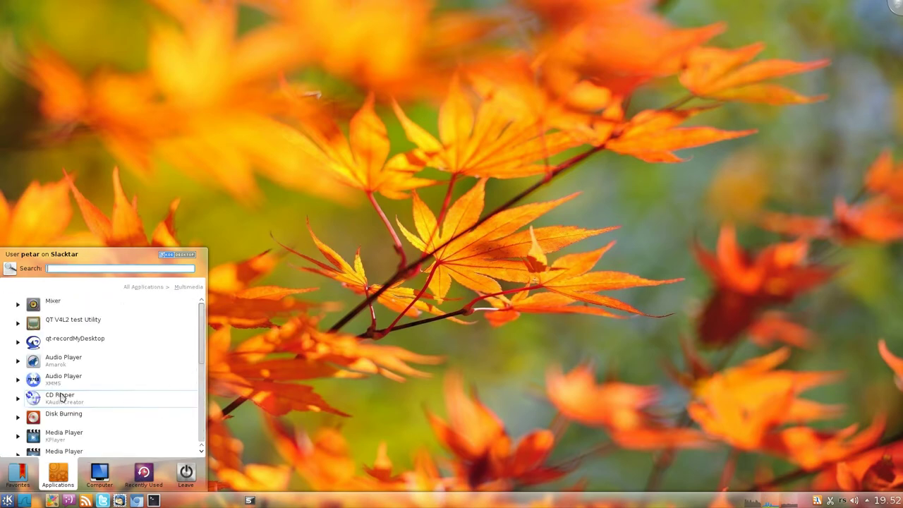
left_click(41, 307)
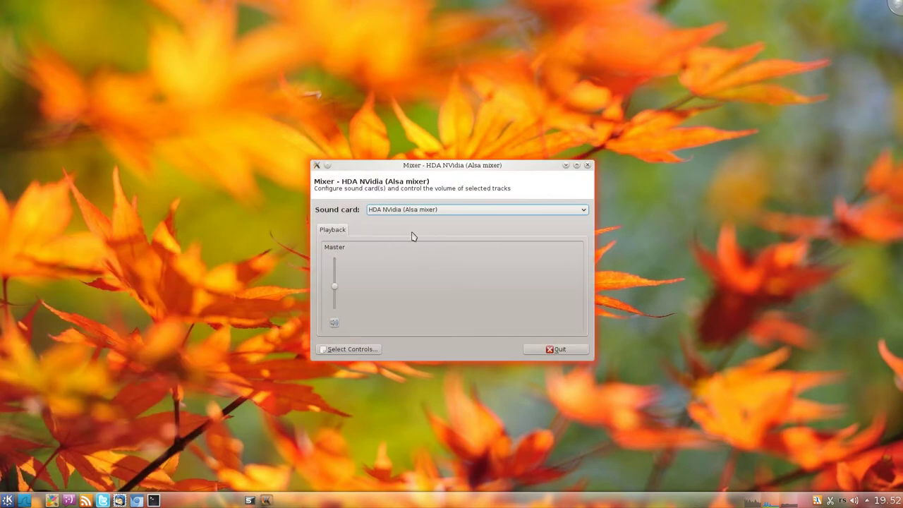
left_click_drag(520, 170, 258, 78)
Run alsamixer in a terminal and highlight USB Speaker in its list of sound cards
left_click(153, 500)
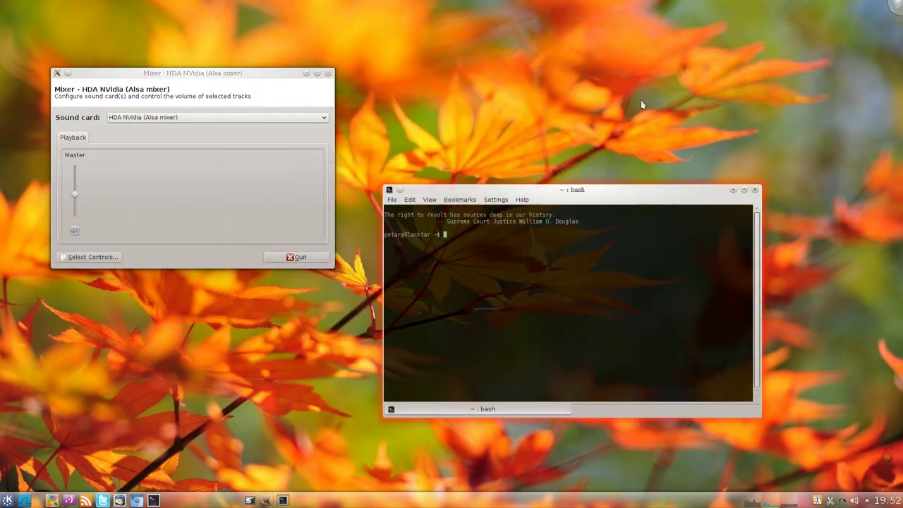
type("alsamixer")
key("Return")
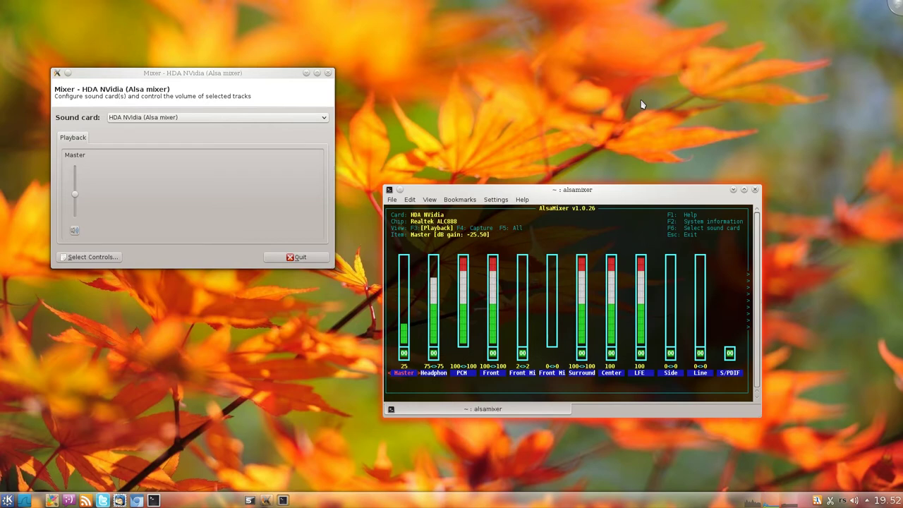
key("F6")
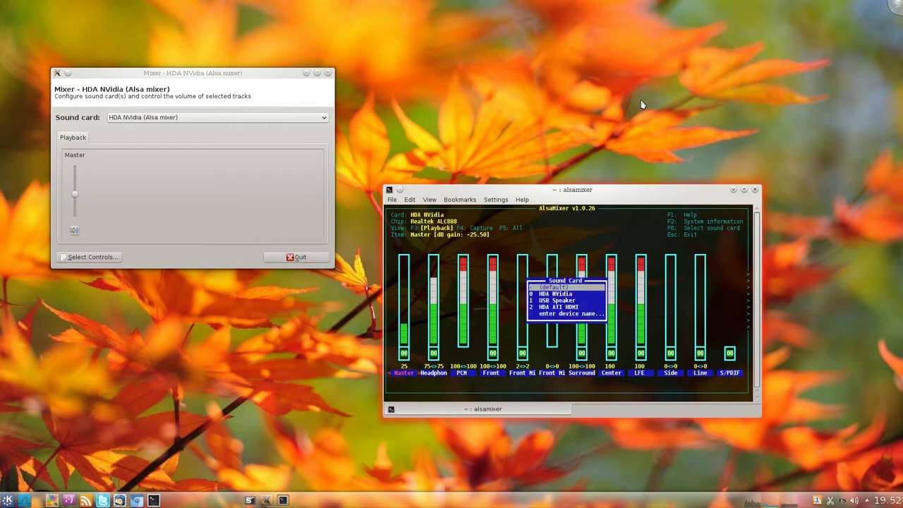
key("Down")
key("Down")
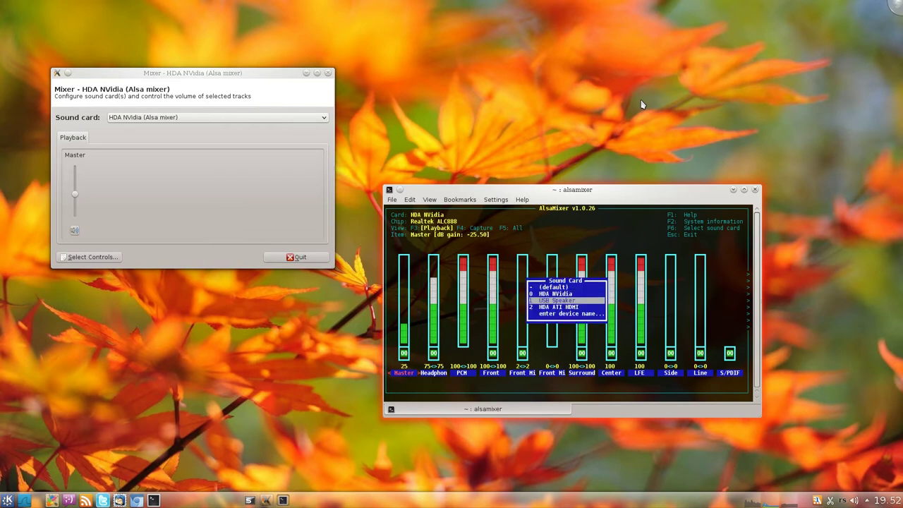
Switch the Mixer's sound card to USB Speaker, to Realtek ALC888 (OSS Mixer) and back to HDA NVidia
left_click(197, 121)
left_click(199, 121)
left_click(199, 121)
left_click(189, 140)
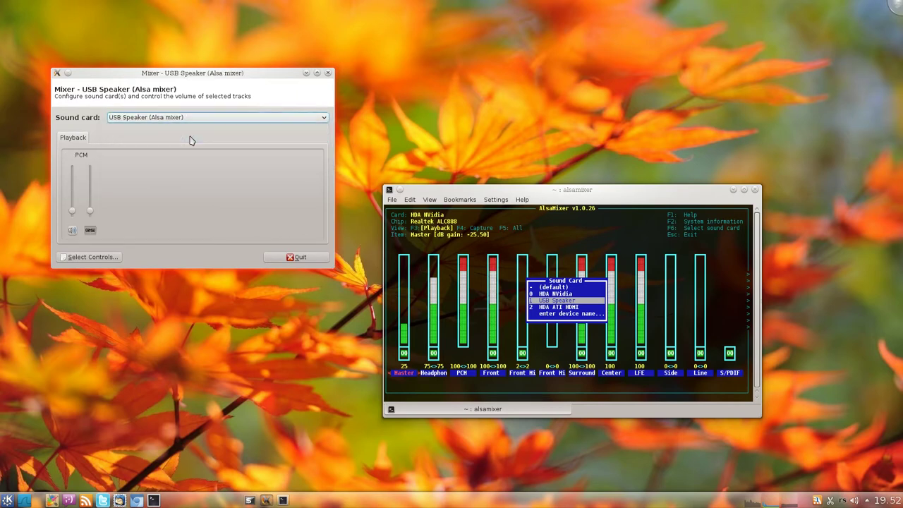
left_click(162, 121)
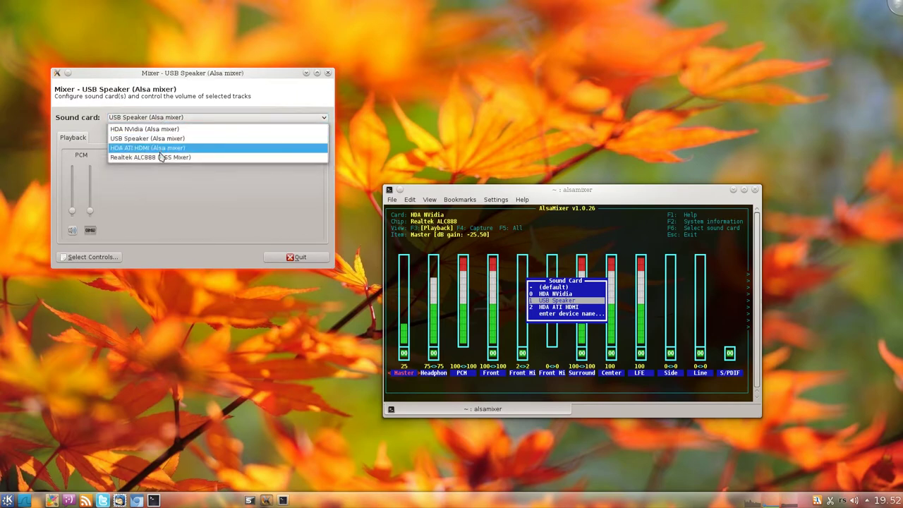
left_click(161, 157)
left_click(169, 118)
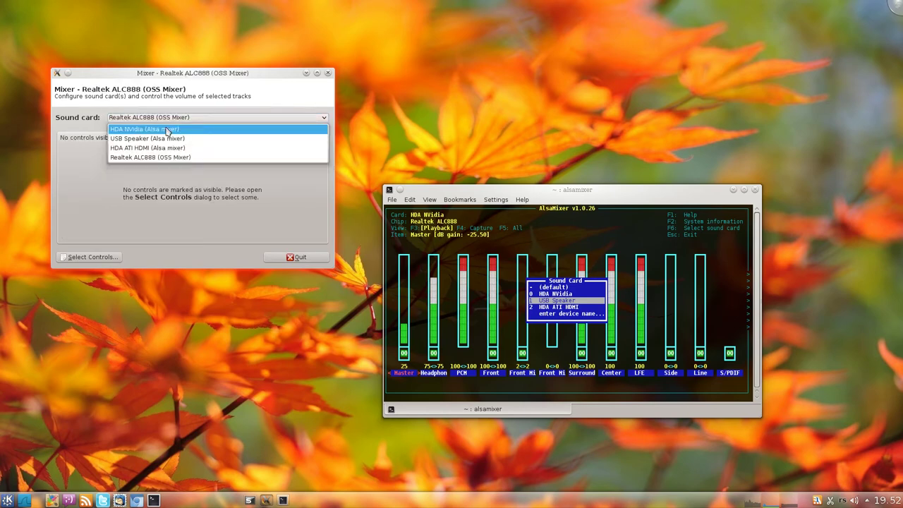
left_click(169, 129)
Quit the Mixer, and exit alsamixer together with its terminal window
left_click(297, 257)
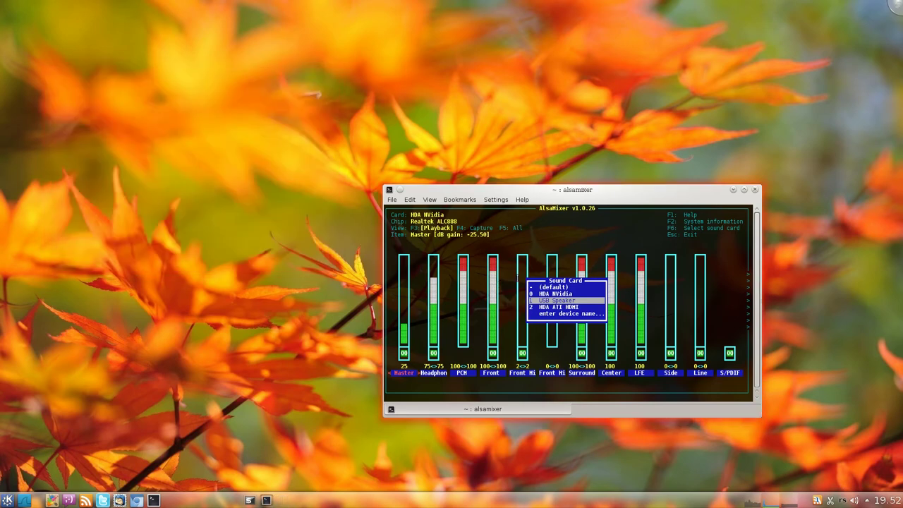
key("Escape")
key("Escape")
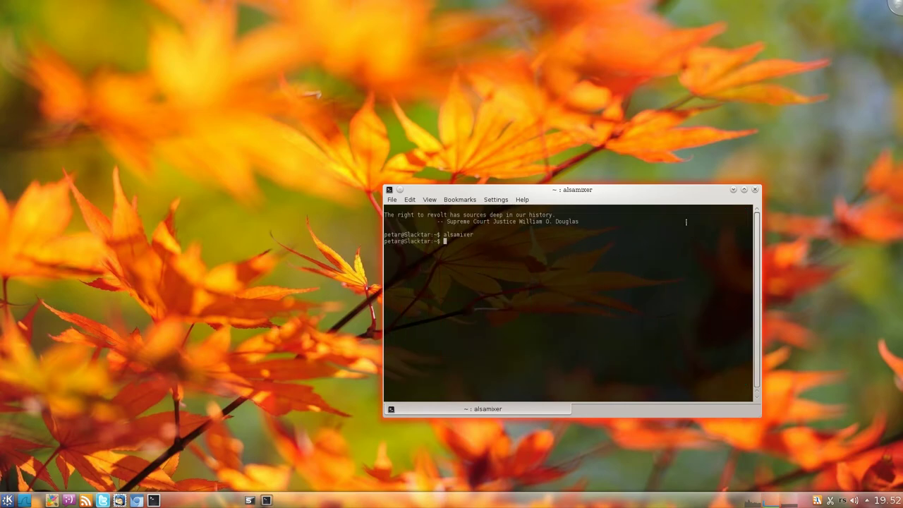
left_click(755, 190)
Browse the Multimedia applications, launch the Audacious music player and add an empty playlist to it
left_click(7, 499)
left_click(58, 475)
scroll(59, 406, "up", 1)
left_click(50, 394)
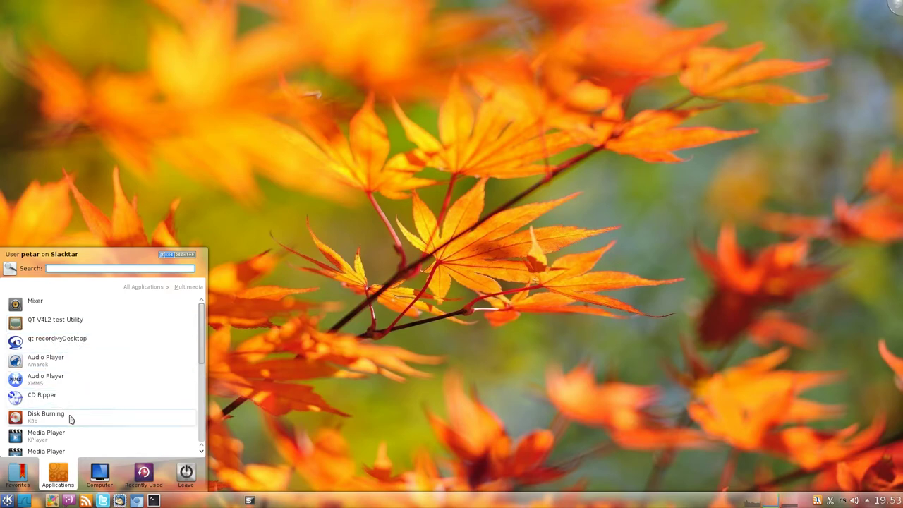
scroll(77, 353, "down", 3)
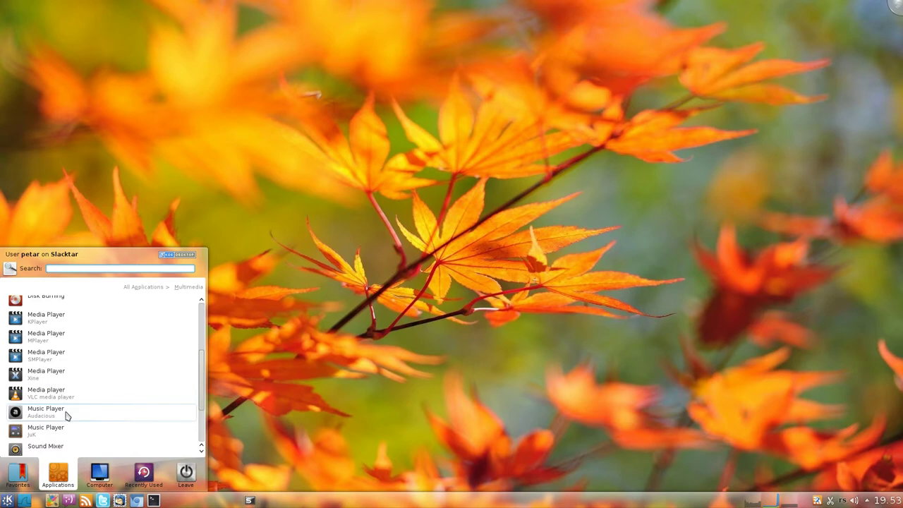
scroll(201, 415, "down", 3)
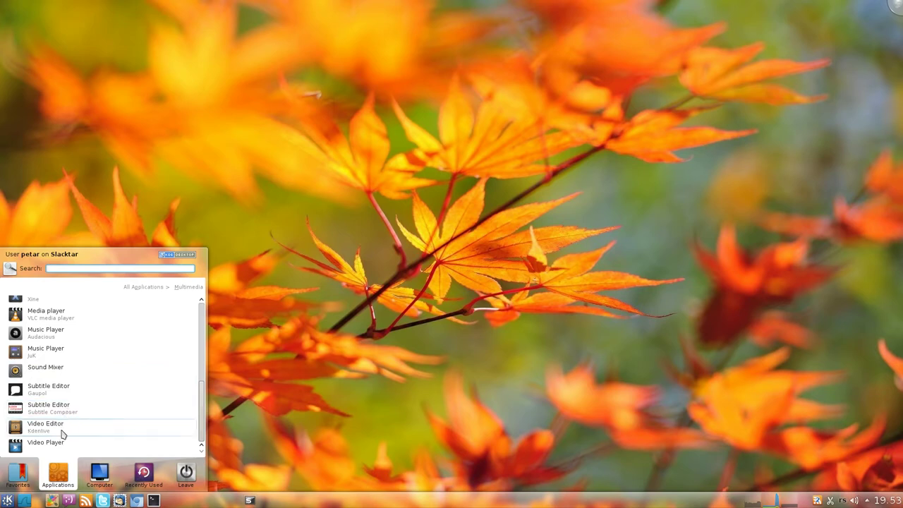
left_click(51, 336)
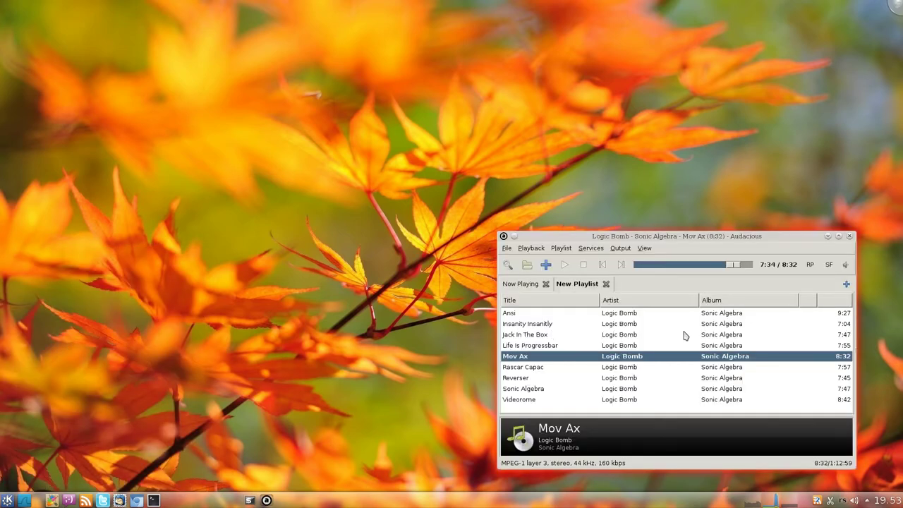
left_click(846, 285)
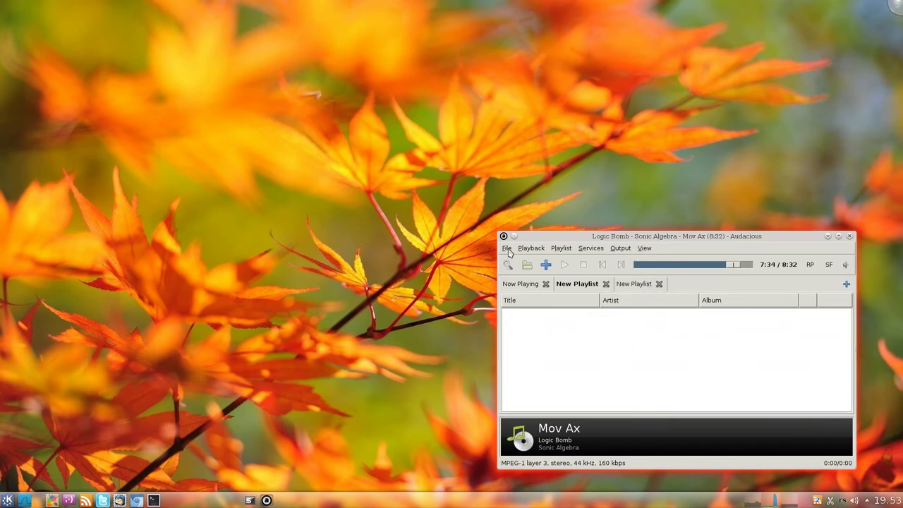
Check the Audacious version in its About information and close the music player
left_click(507, 251)
left_click(531, 325)
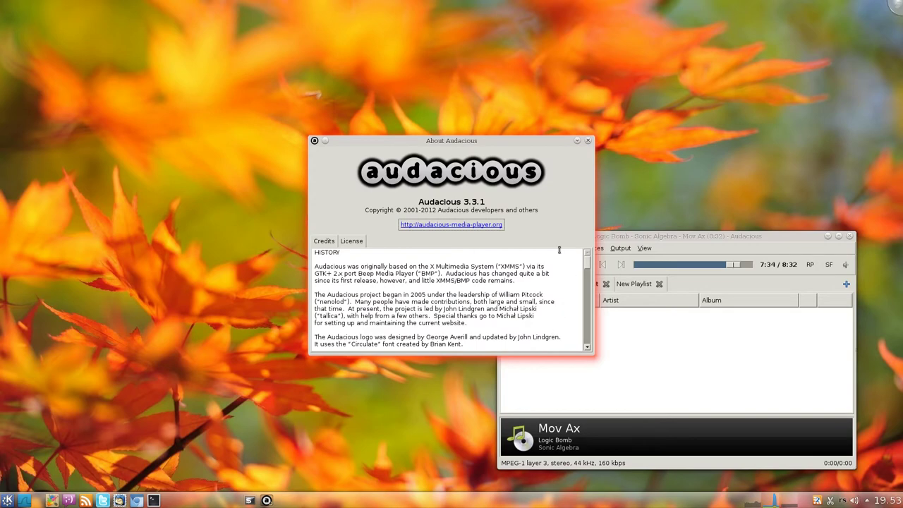
left_click(588, 141)
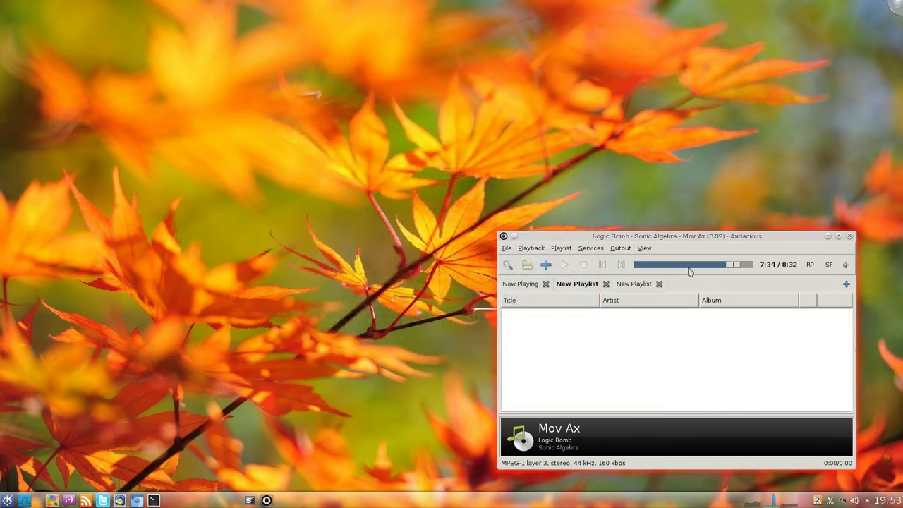
left_click(851, 236)
Browse the Office applications and launch the Calligra Words word processor
left_click(7, 501)
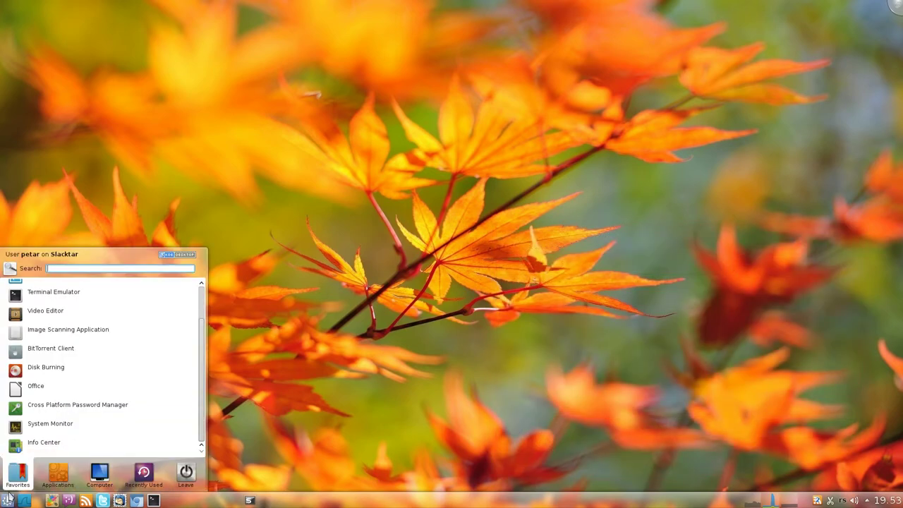
left_click(59, 472)
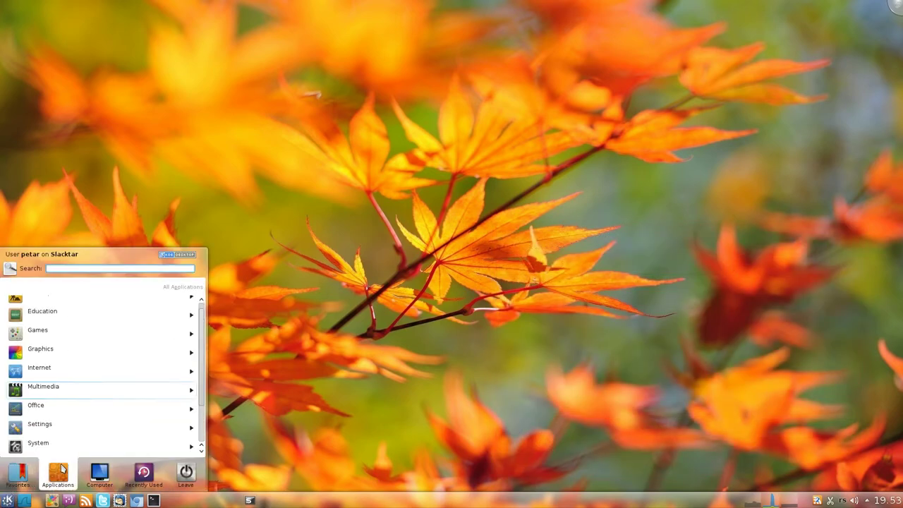
left_click(50, 413)
left_click_drag(203, 328, 188, 443)
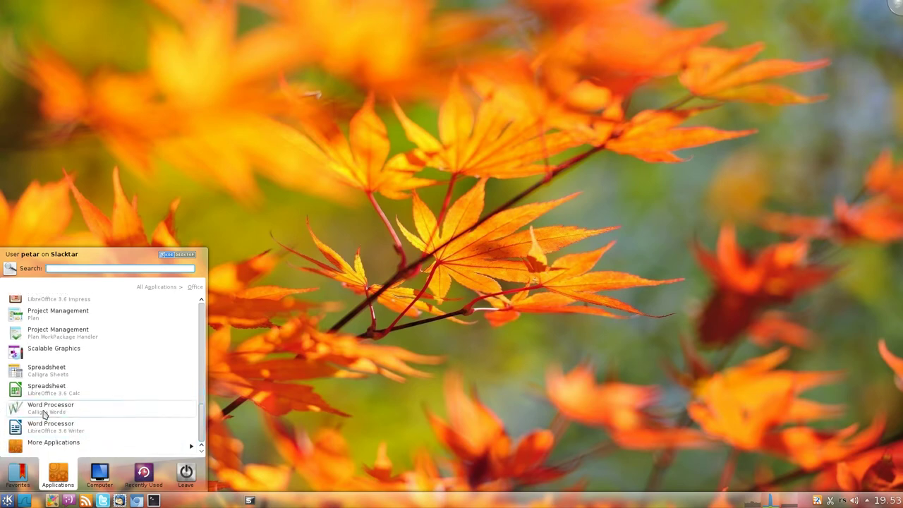
left_click(58, 426)
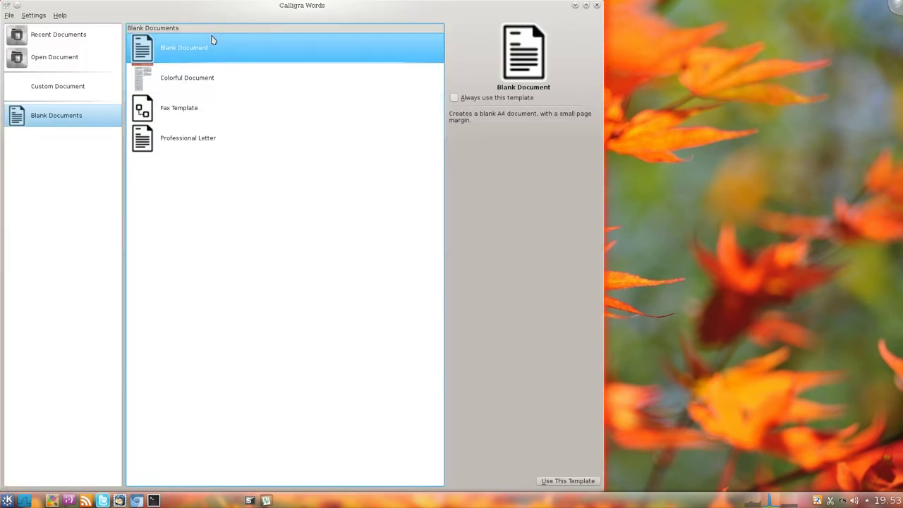
Check the Calligra Words version in its About information and close that information window
left_click(61, 16)
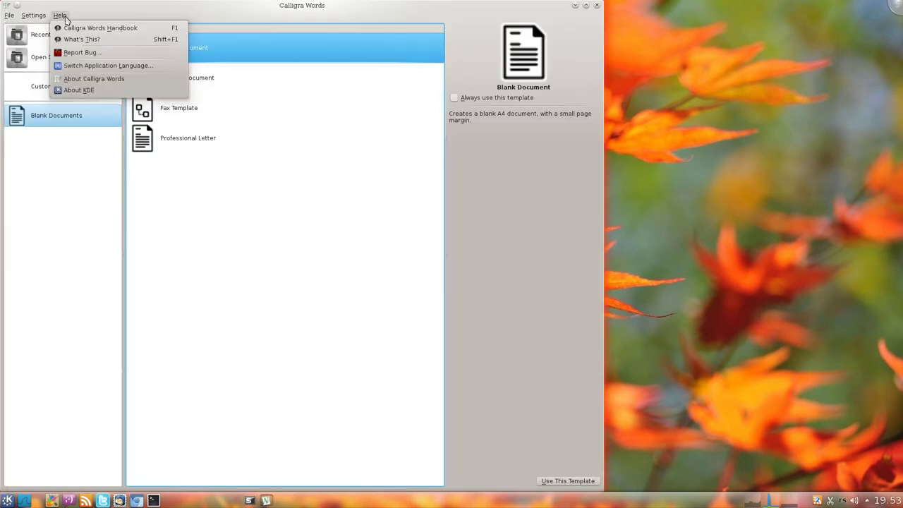
left_click(95, 79)
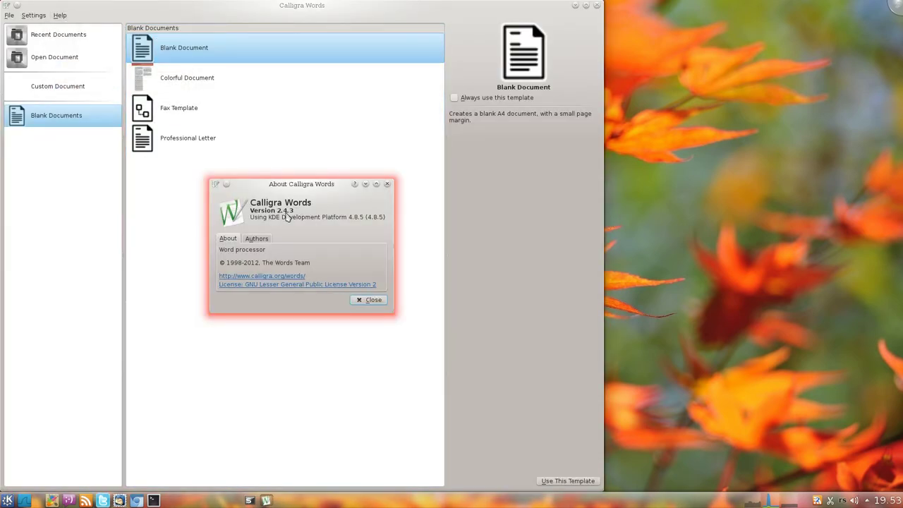
left_click(374, 300)
Create a blank document containing the sample text "sdfsdfsdfsdfsdf" and close Calligra Words, discarding the changes
double_click(188, 59)
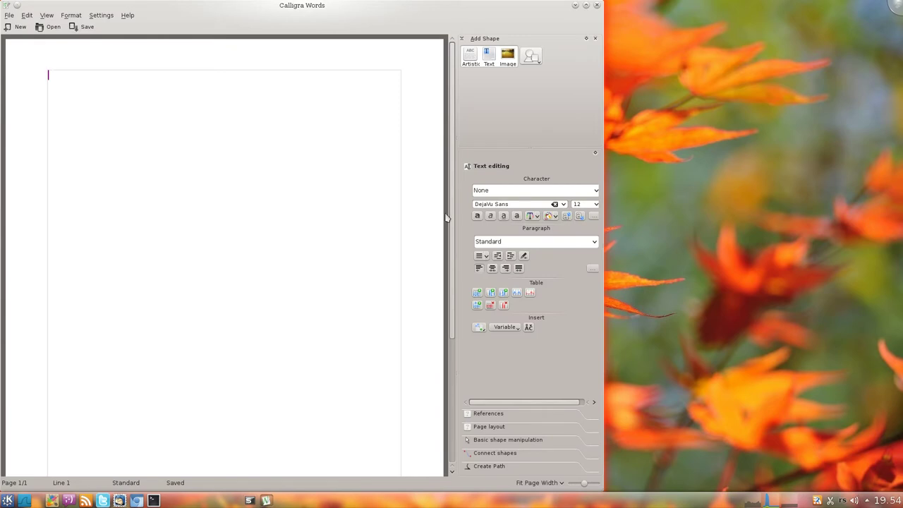
type("sdfsdfsdfsdfsdf")
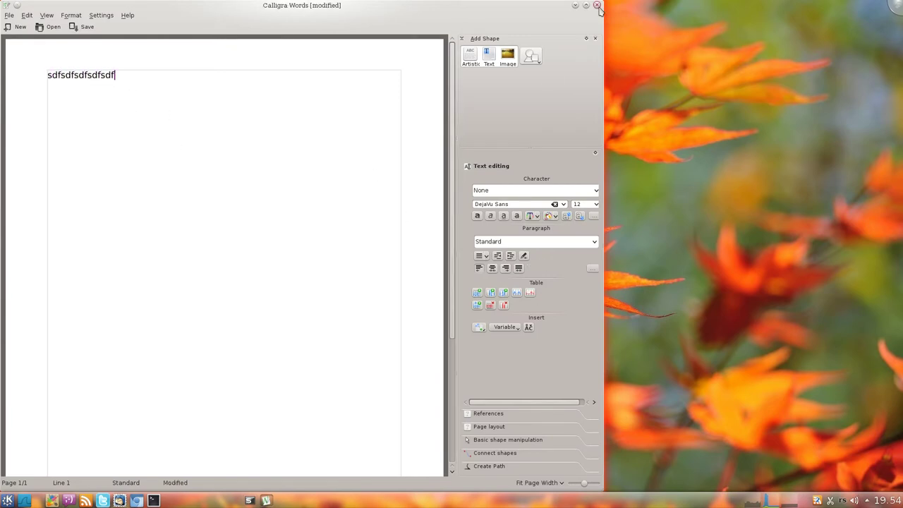
left_click(597, 5)
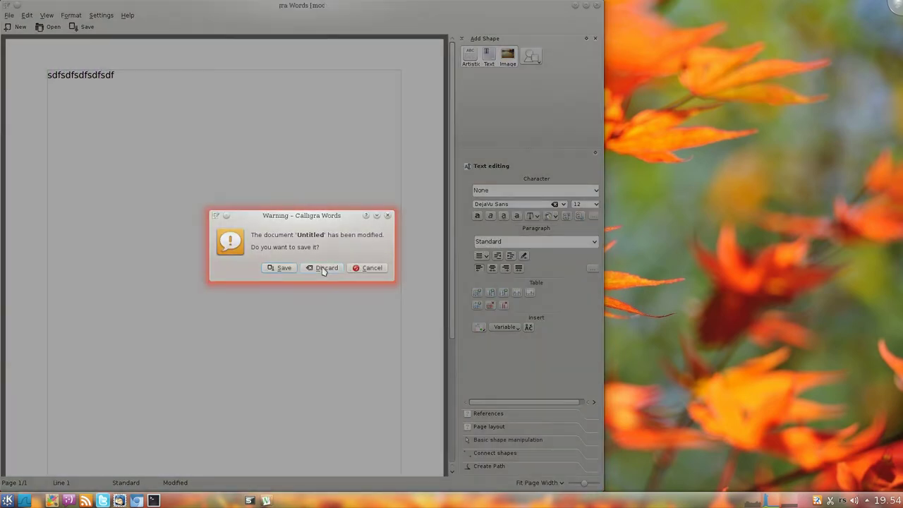
left_click(324, 266)
Look through the Settings applications and return to all application categories
left_click(8, 500)
left_click(57, 473)
left_click(65, 426)
left_click_drag(202, 338, 202, 358)
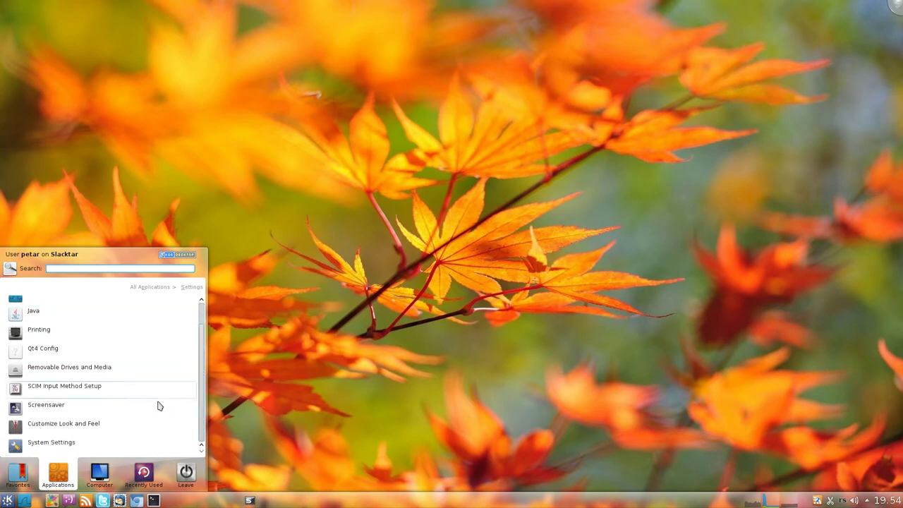
left_click(155, 291)
Look through the whole list of System applications and return to all application categories
scroll(58, 395, "down", 3)
left_click(47, 390)
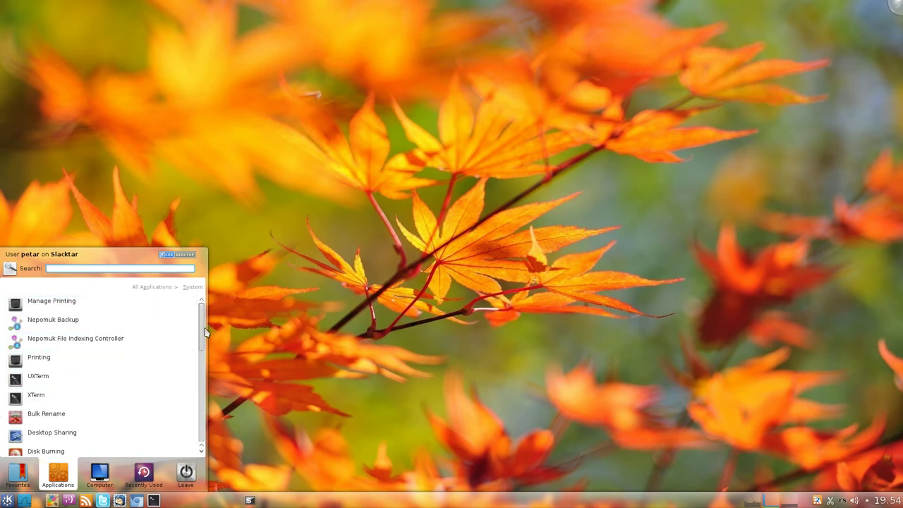
left_click_drag(204, 333, 203, 364)
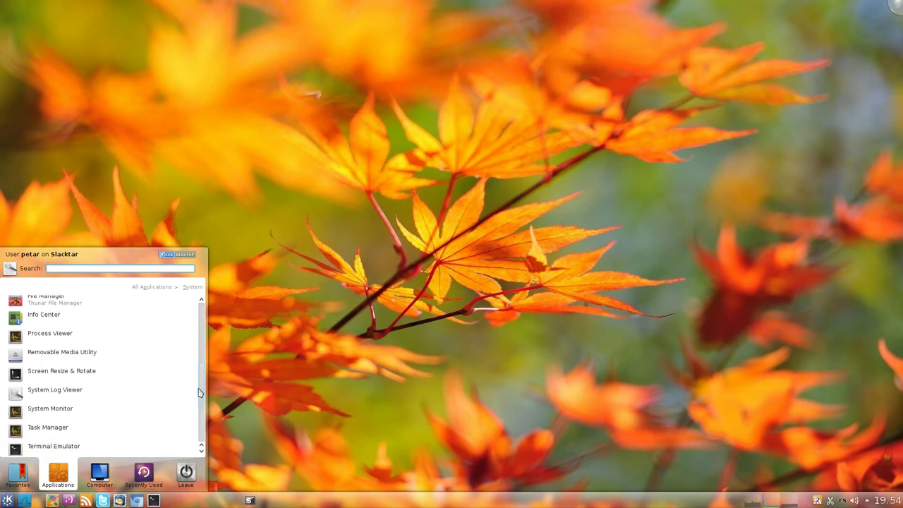
left_click_drag(198, 399, 196, 411)
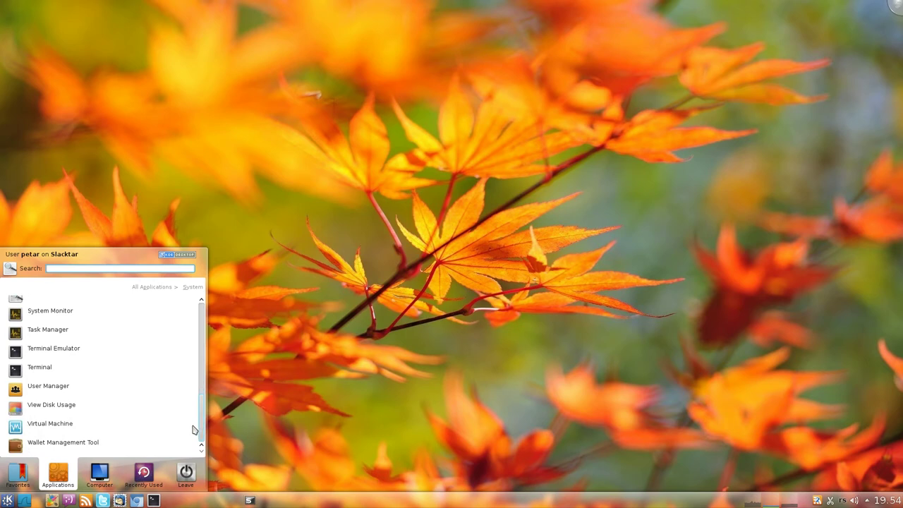
left_click_drag(197, 420, 197, 296)
left_click(157, 287)
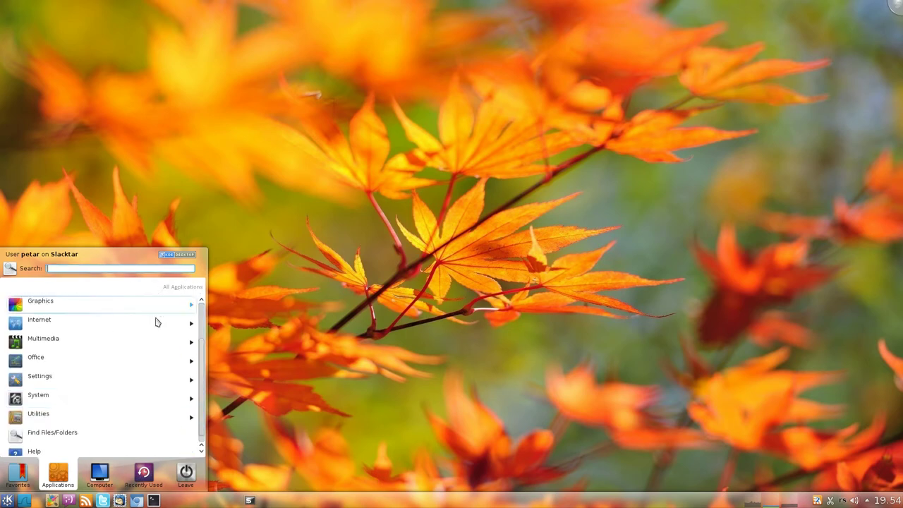
Browse the Utilities down to the text editors, launch Vi IMproved to view its start screen, and close it
left_click(70, 410)
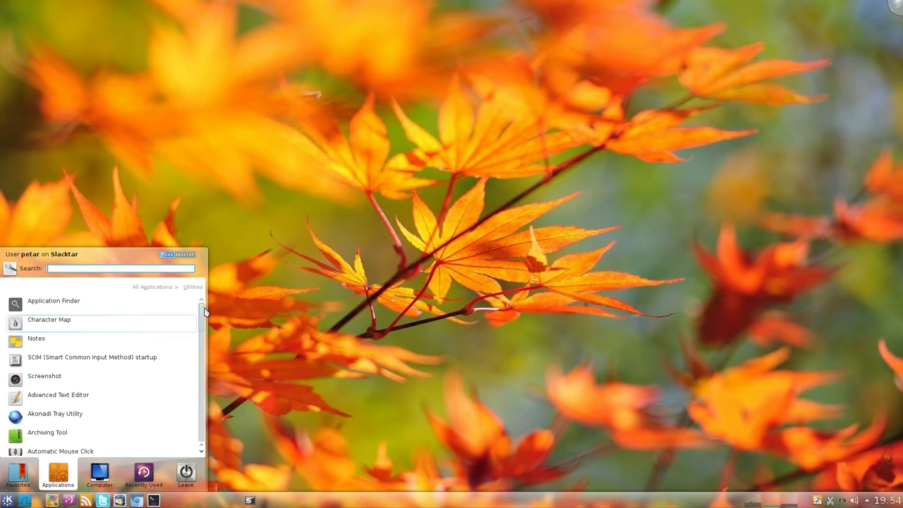
left_click_drag(201, 318, 198, 429)
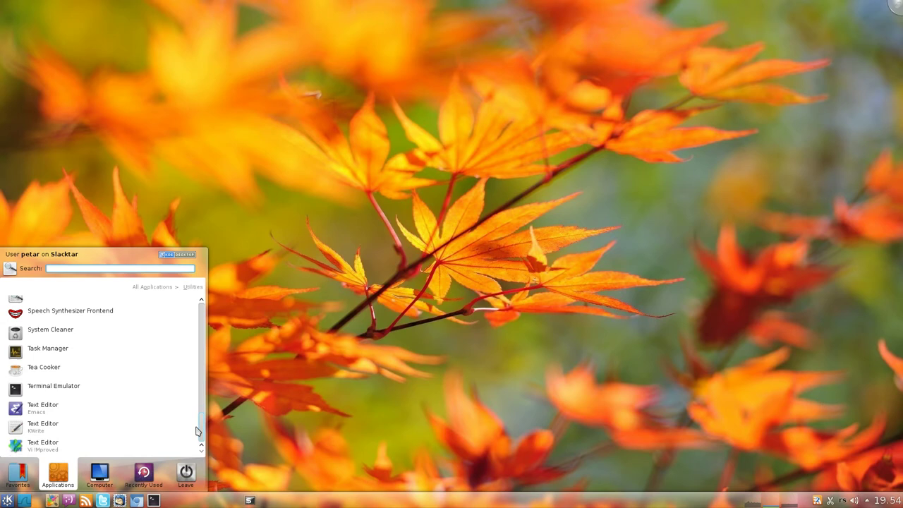
left_click(44, 447)
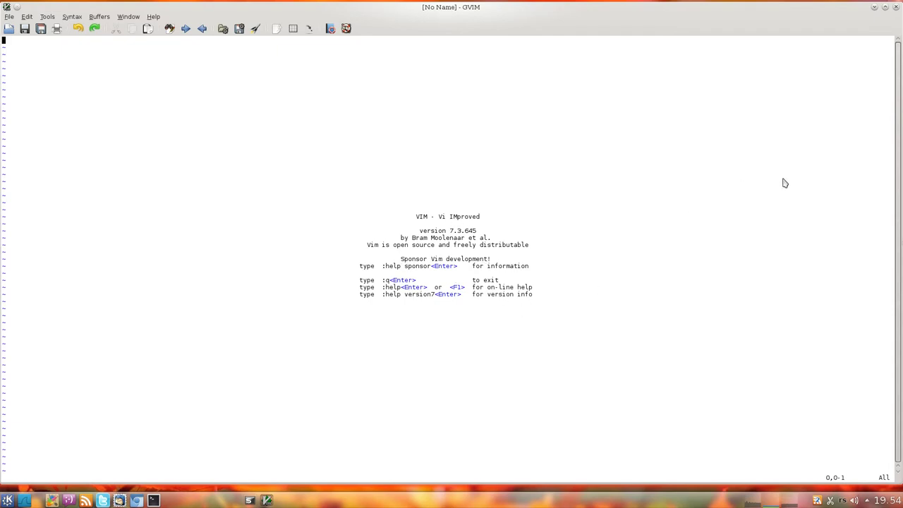
left_click(897, 7)
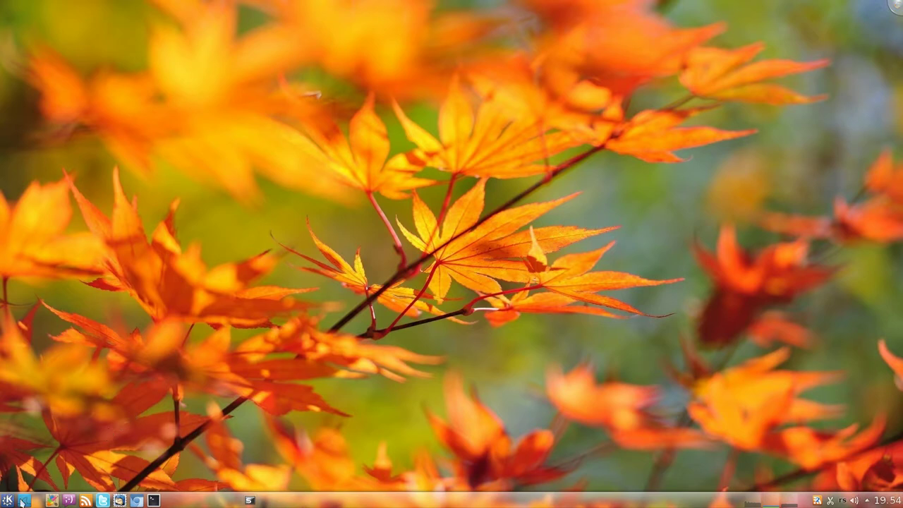
Launch System Settings from the Favorites and make its window slightly taller so all setting groups fit
left_click(7, 501)
scroll(61, 302, "up", 2)
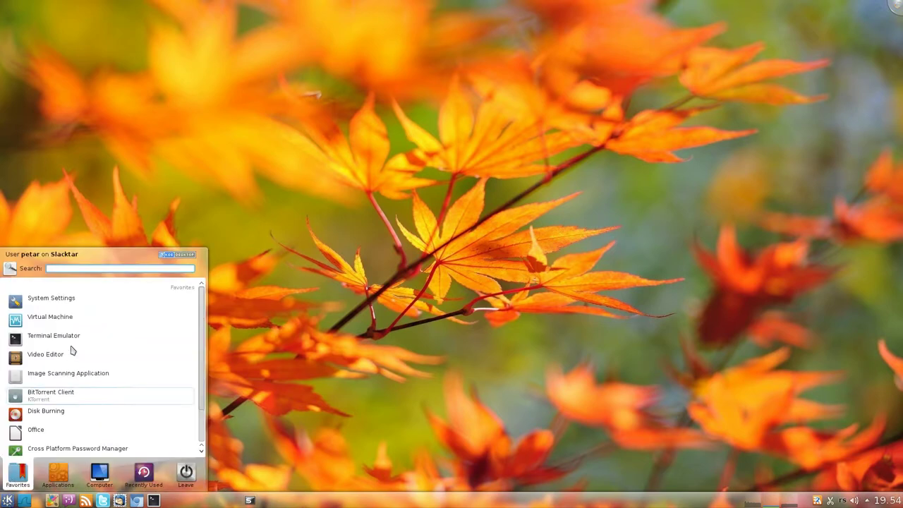
left_click(51, 297)
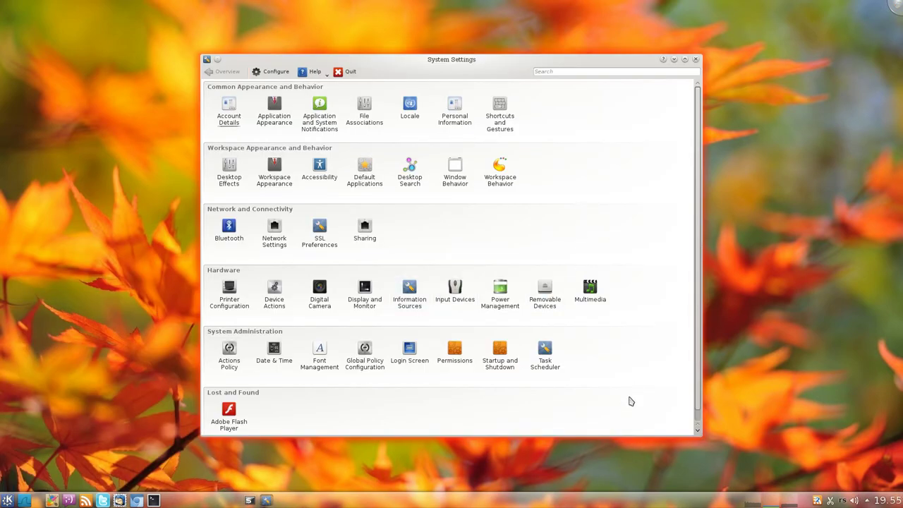
left_click_drag(624, 441, 623, 453)
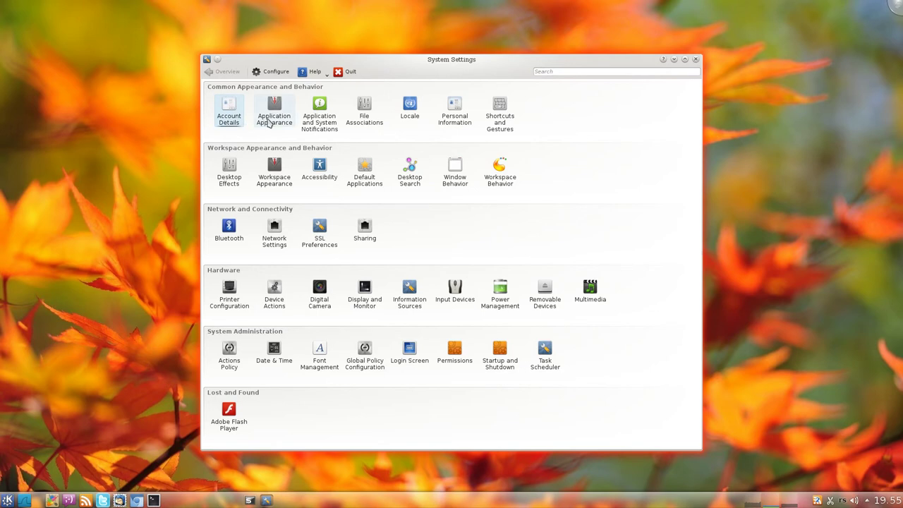
Look through the Application Appearance settings for style, colors, icons and fonts, and return to the settings overview
left_click(274, 115)
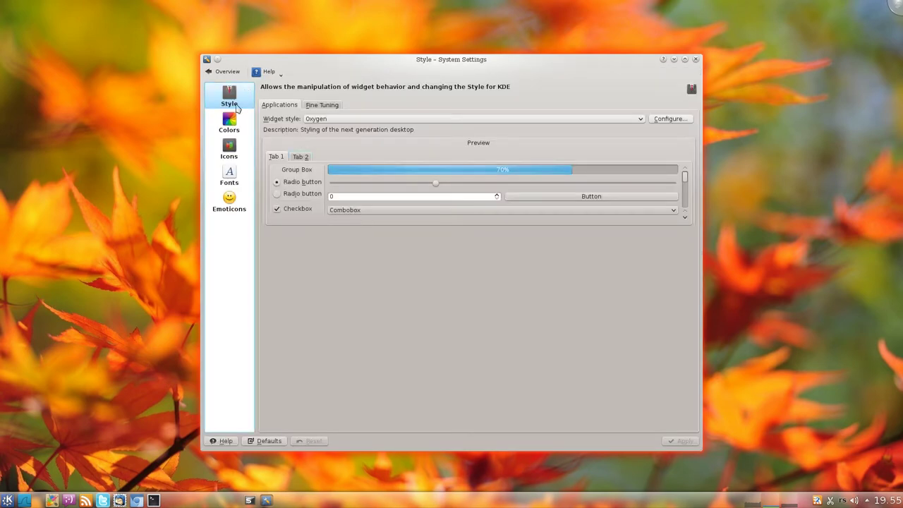
left_click(237, 125)
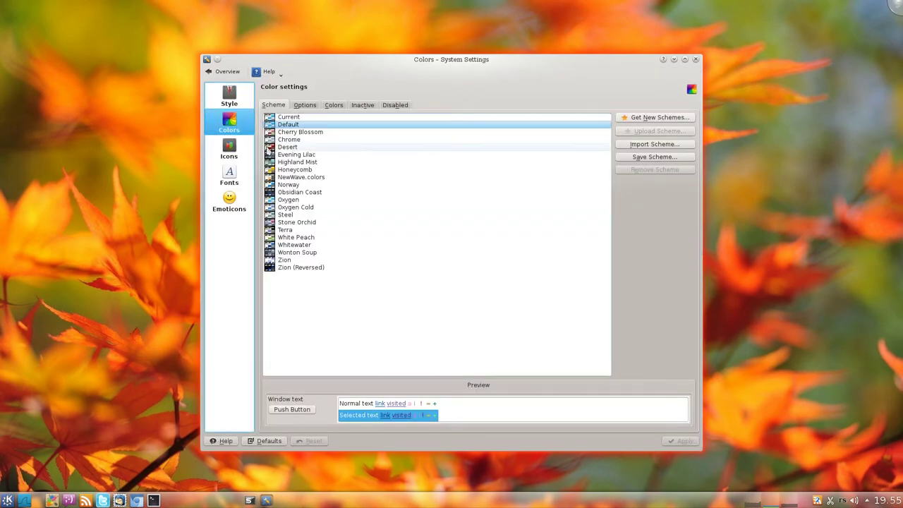
left_click(235, 150)
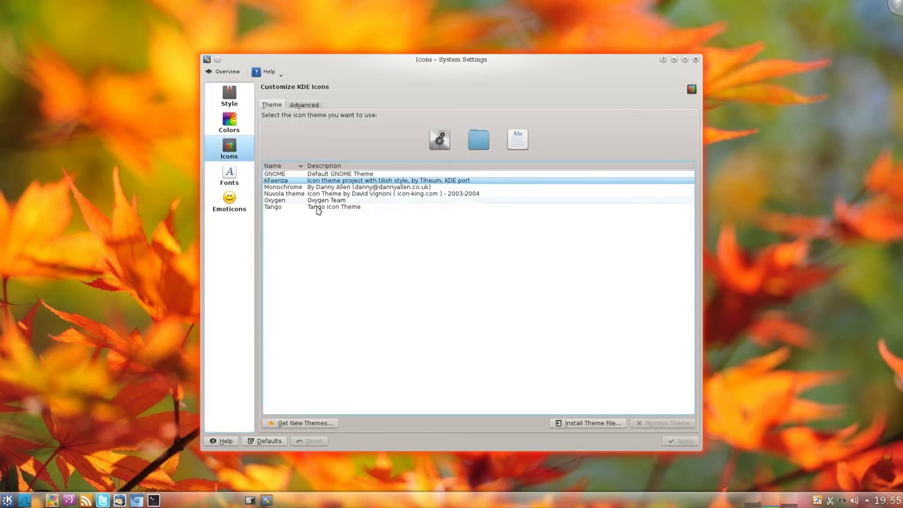
left_click(234, 173)
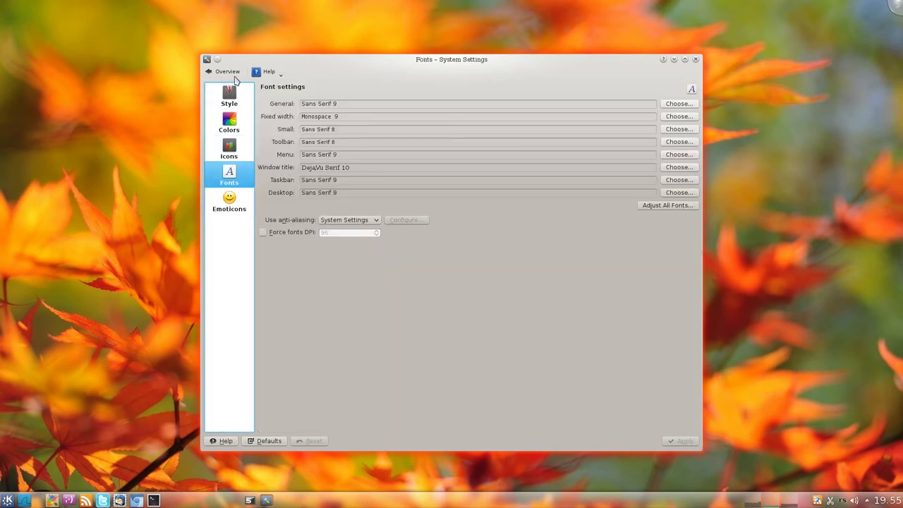
left_click(229, 72)
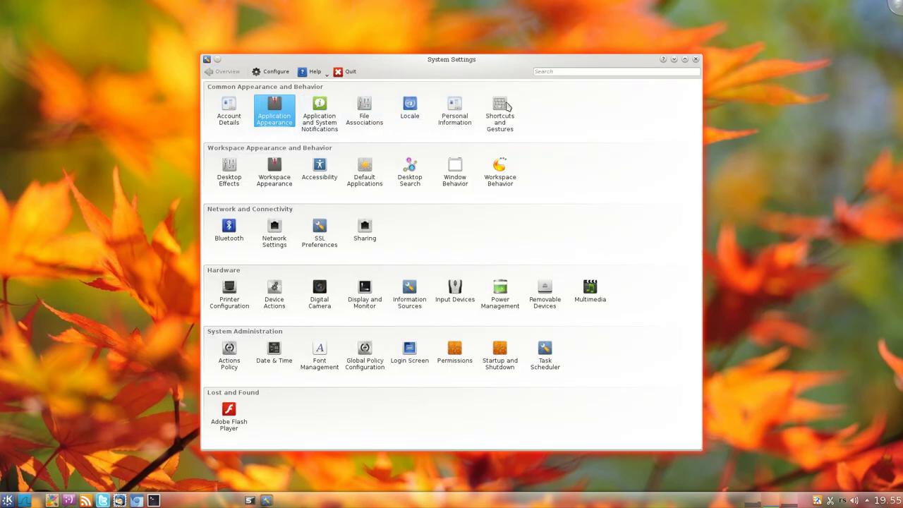
Review the general, advanced and full effects list of the Desktop Effects settings, including the compositing type, and return to the overview
left_click(227, 177)
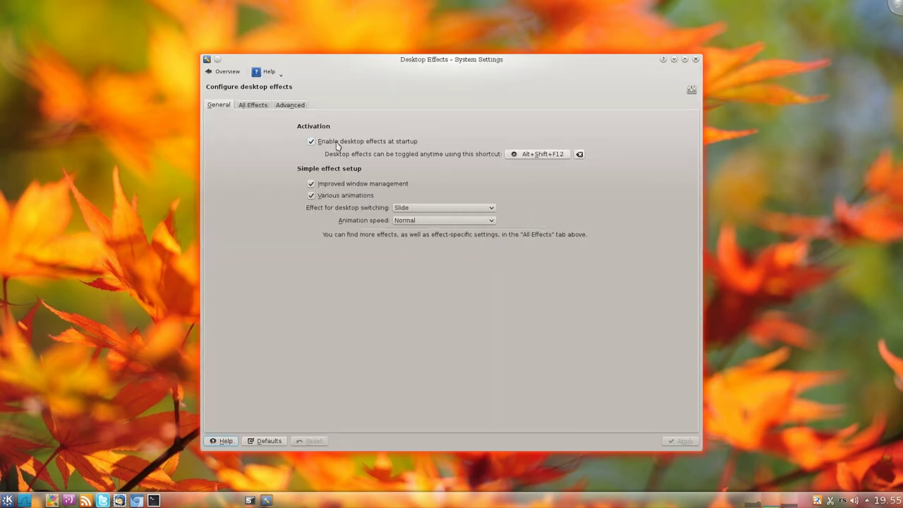
left_click(287, 105)
left_click(496, 124)
left_click(496, 125)
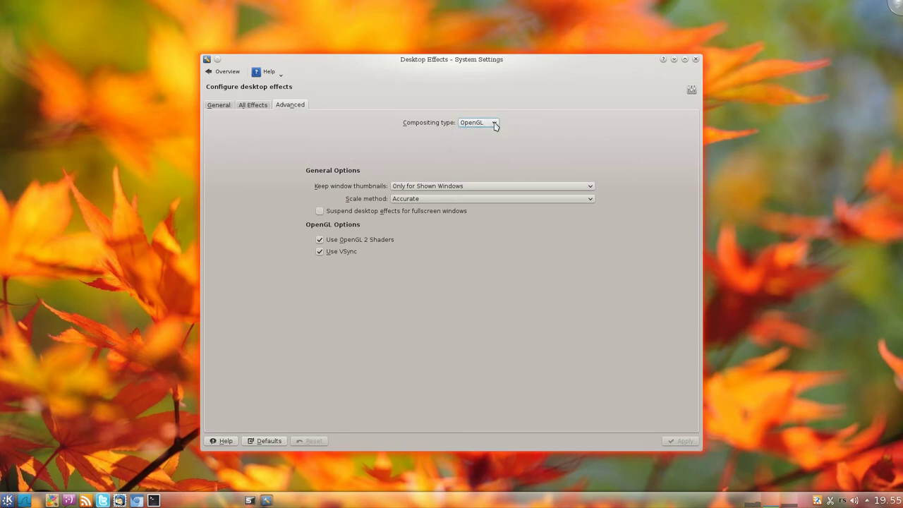
left_click(255, 105)
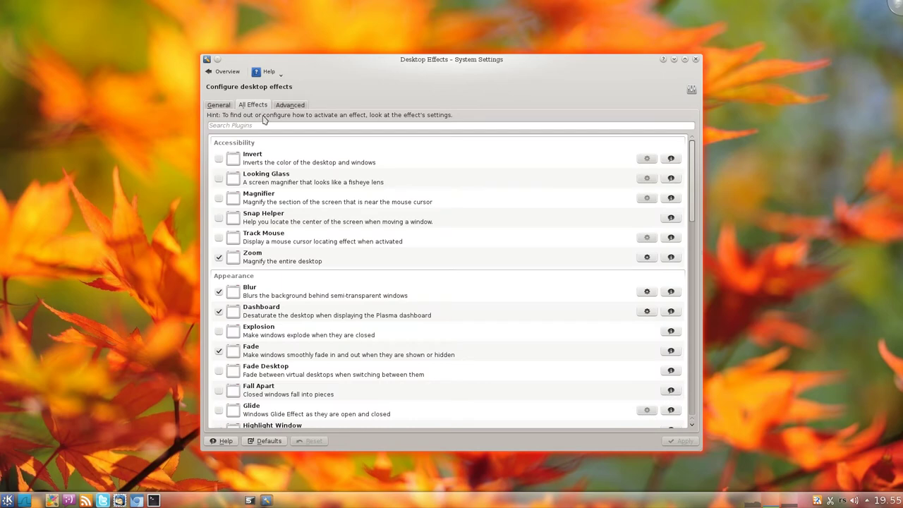
left_click_drag(696, 186, 235, 92)
left_click(223, 109)
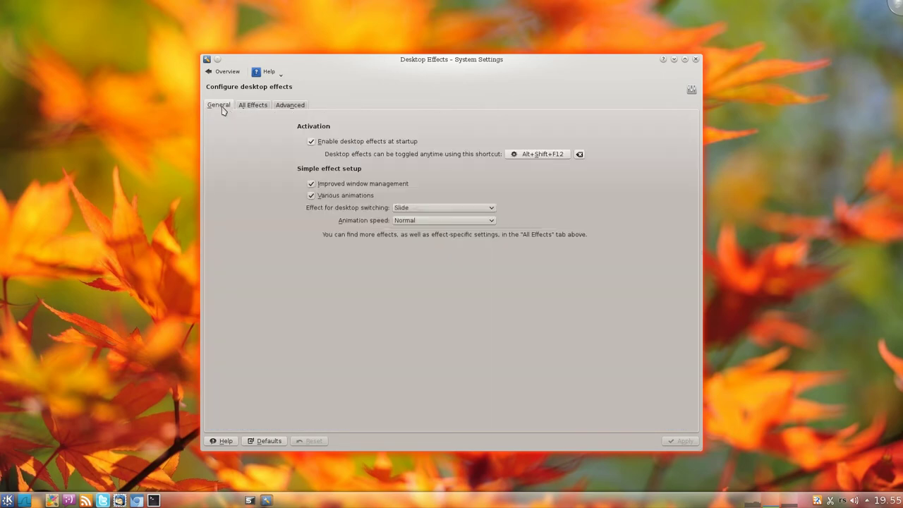
left_click(225, 72)
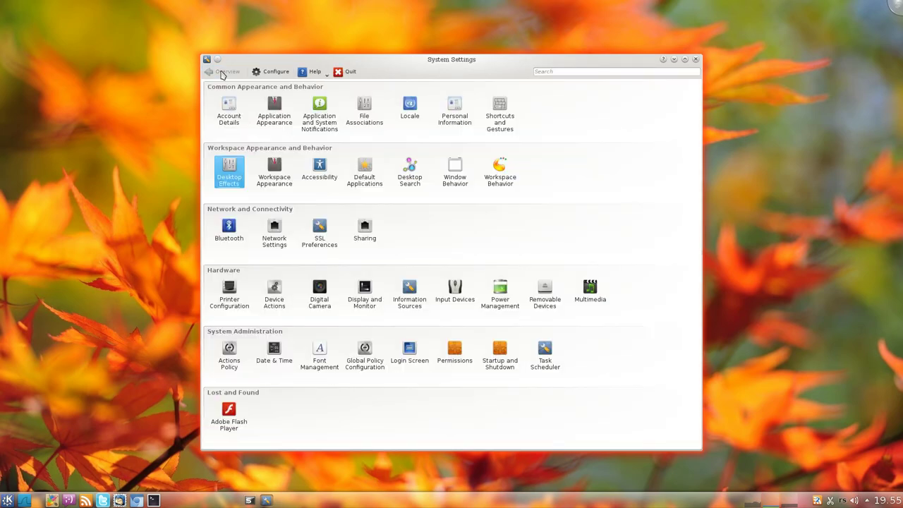
Look through Workspace Appearance, covering window decorations, cursor themes, desktop themes and the splash screen, and return to the overview
left_click(275, 173)
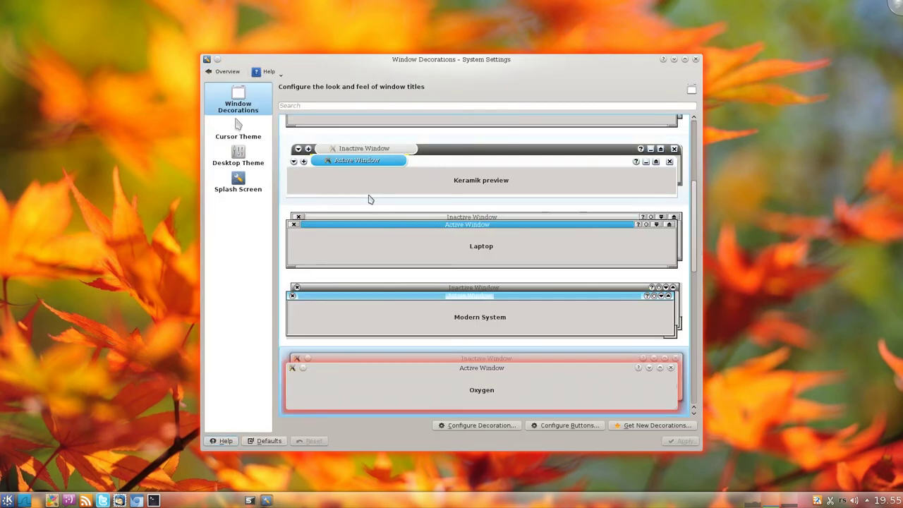
scroll(688, 326, "down", 5)
scroll(688, 326, "down", 5)
scroll(635, 353, "up", 15)
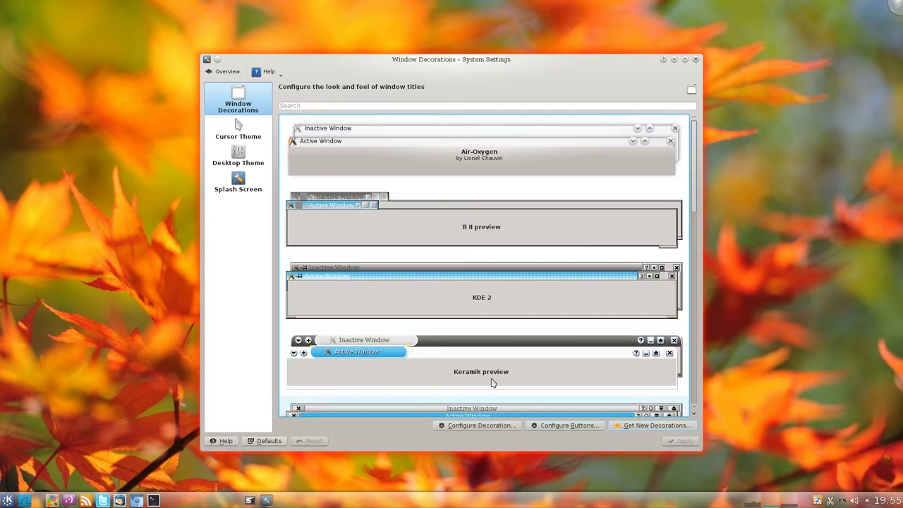
left_click(243, 139)
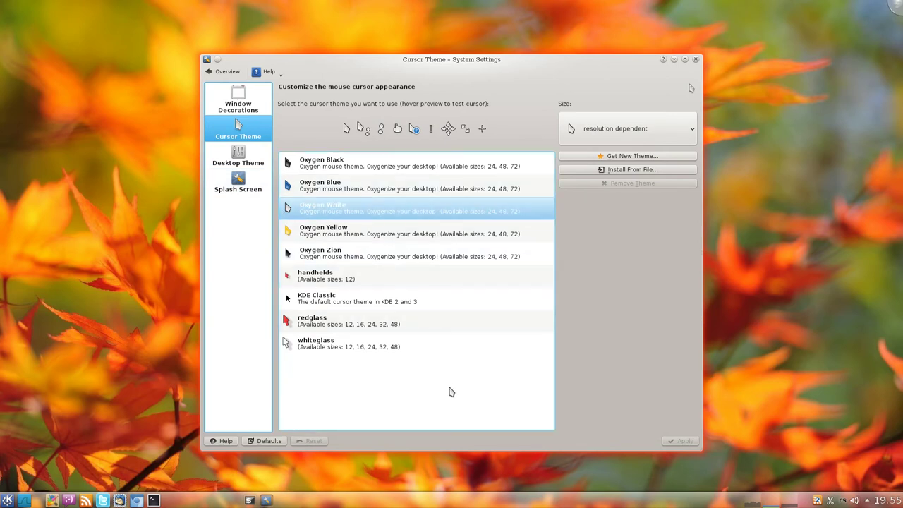
left_click(238, 157)
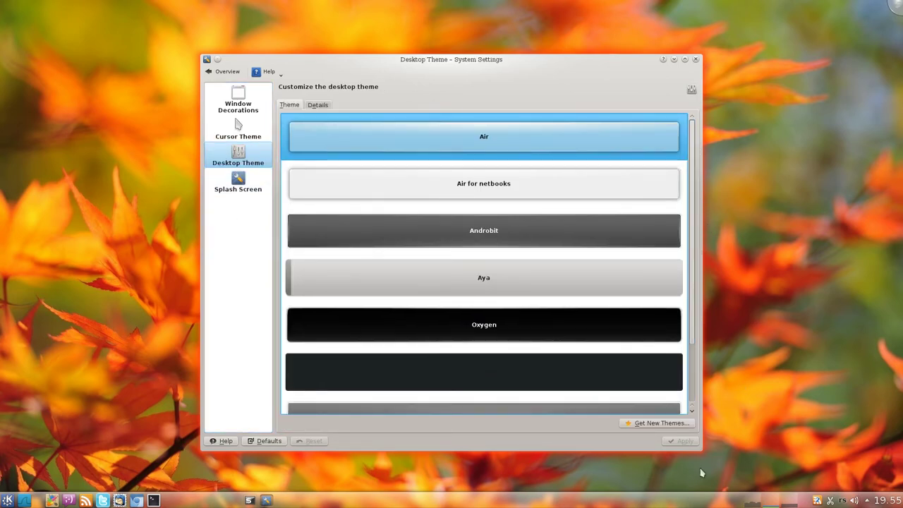
left_click(240, 182)
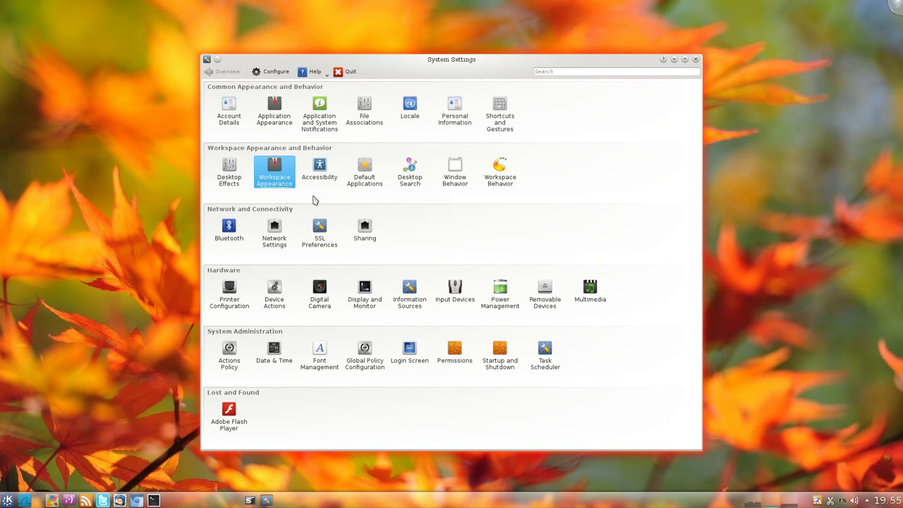
Check the default component for every service in Default Applications, from email client to window manager, and return to the overview
left_click(365, 175)
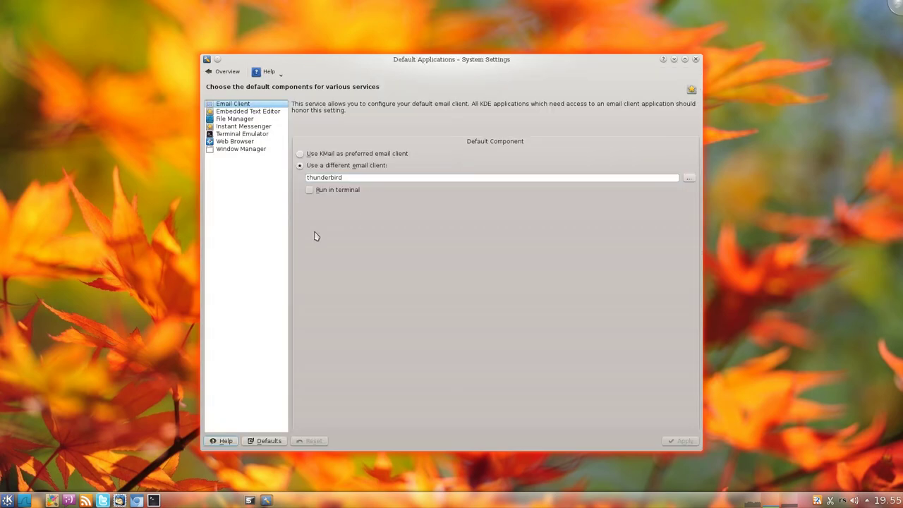
left_click(252, 111)
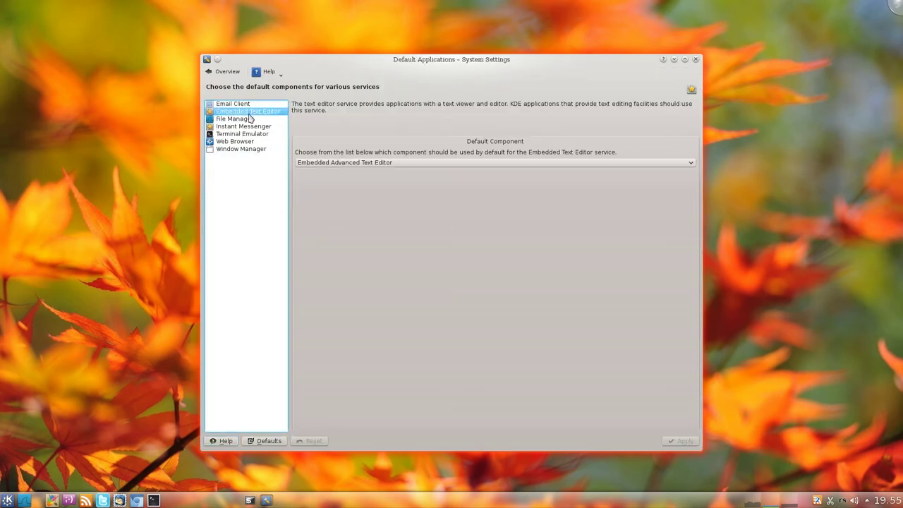
left_click(253, 118)
left_click(253, 127)
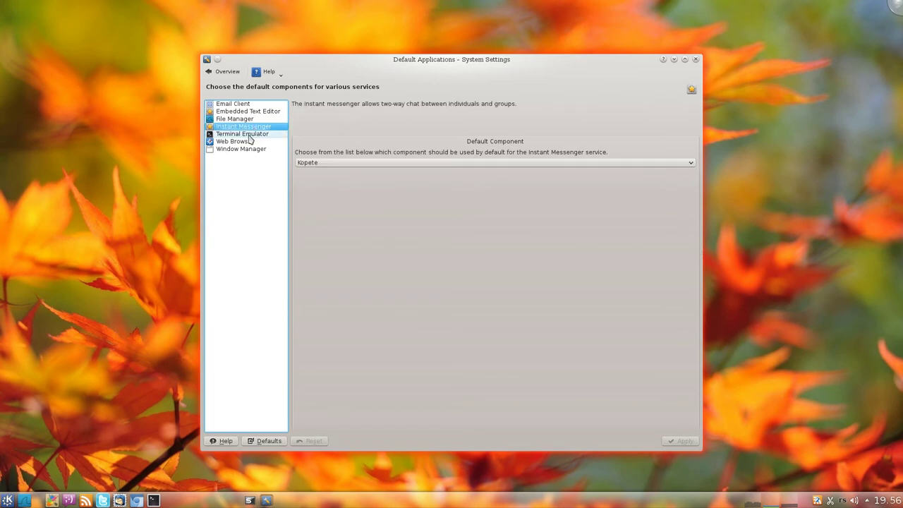
left_click(250, 134)
left_click(245, 142)
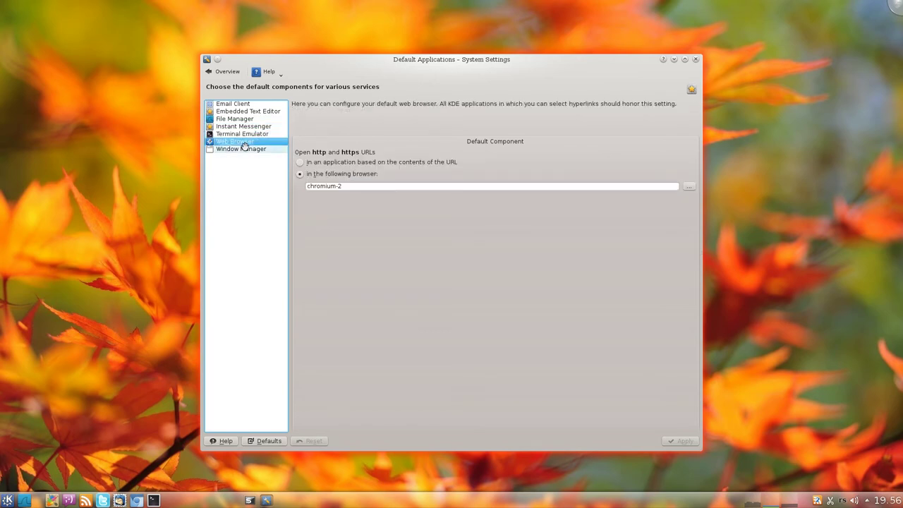
left_click(243, 150)
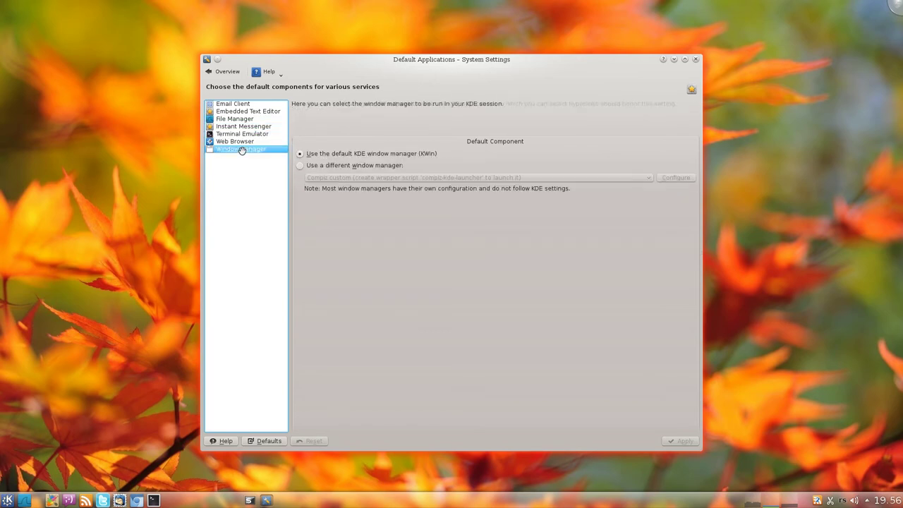
left_click(224, 72)
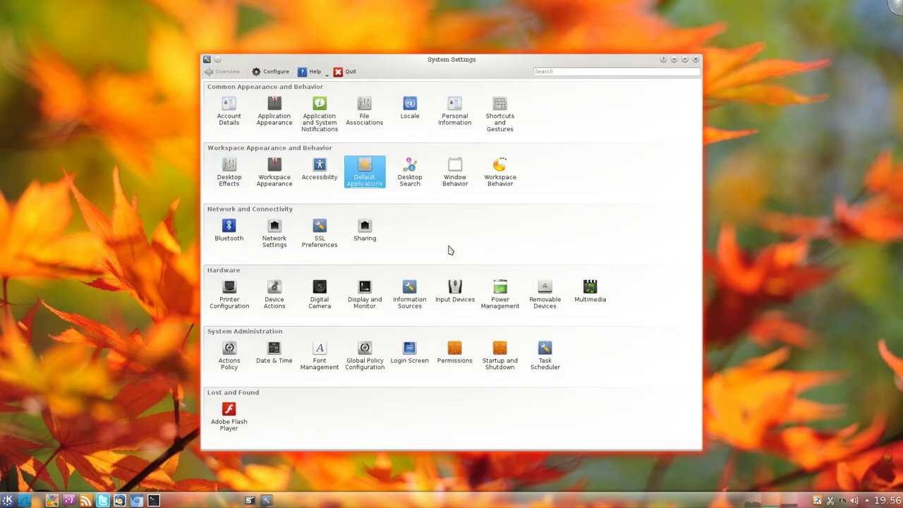
Review the task switcher and advanced window behavior settings, view the window placement choices without changing them, and return to the overview
left_click(450, 182)
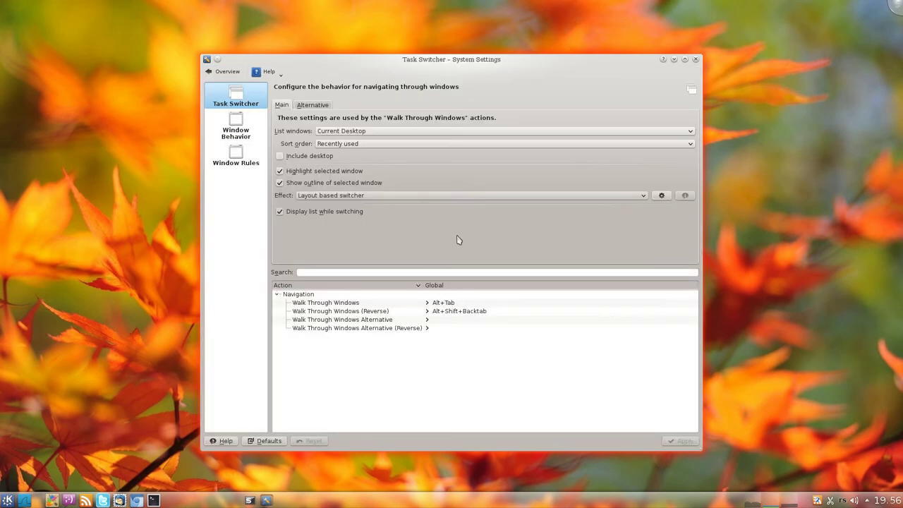
left_click(236, 131)
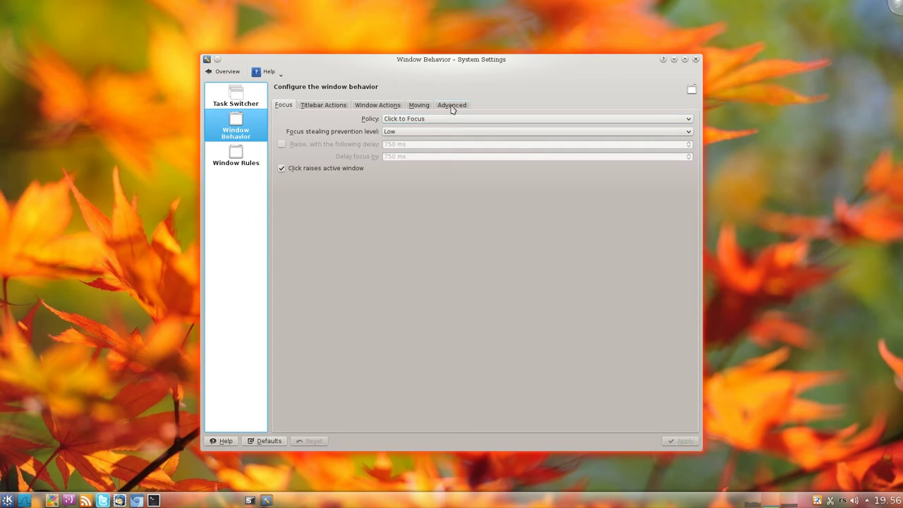
left_click(455, 108)
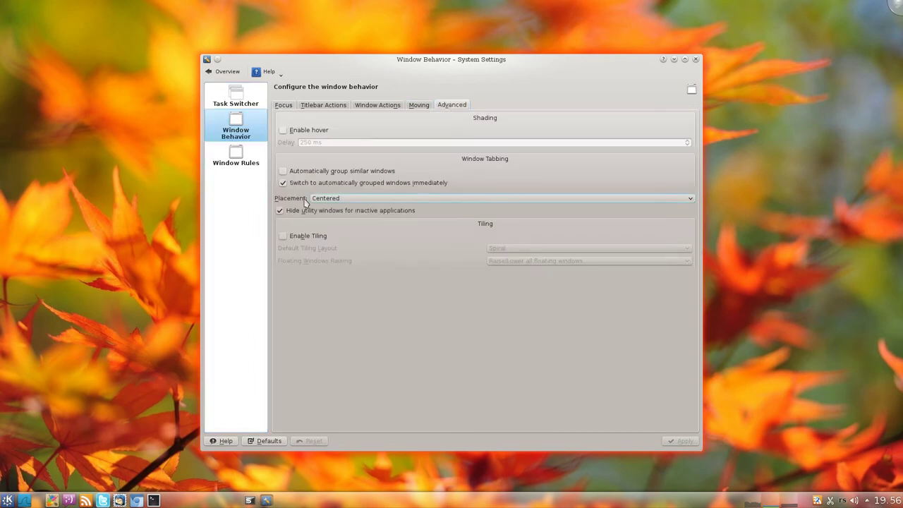
left_click(341, 200)
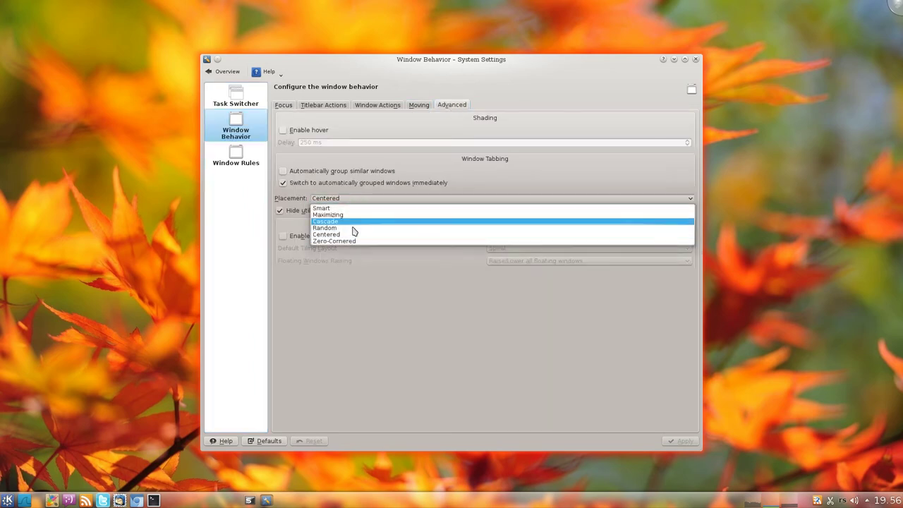
left_click(356, 190)
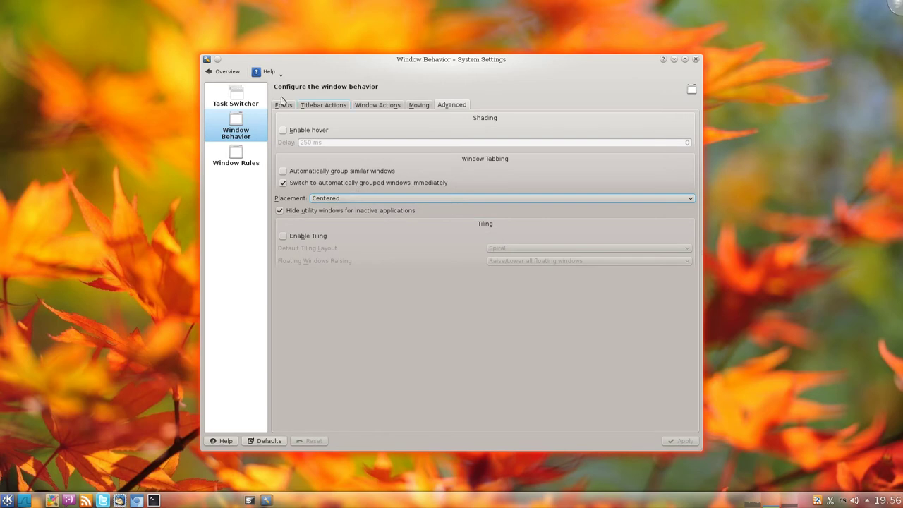
left_click(226, 72)
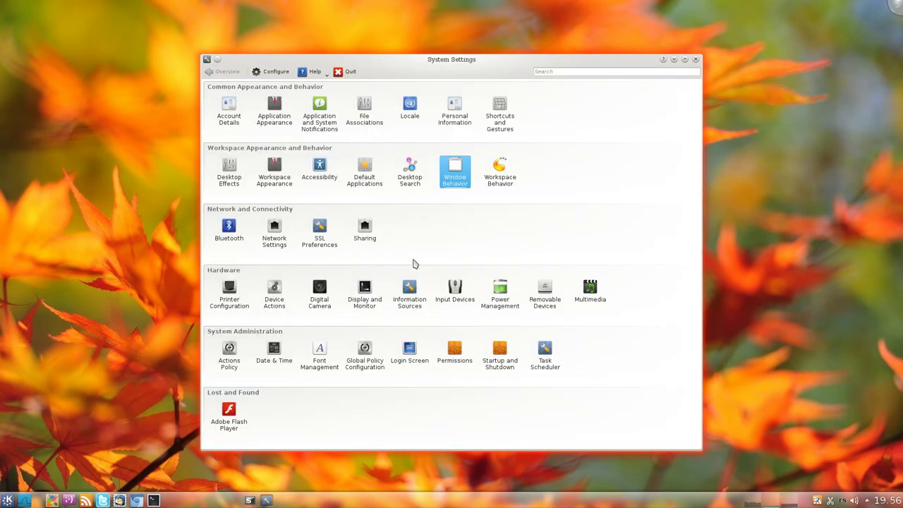
Examine the Epson-Stylus-SX110 printer's settings, policies and printer options in Printer Configuration, and return to the overview
left_click(229, 301)
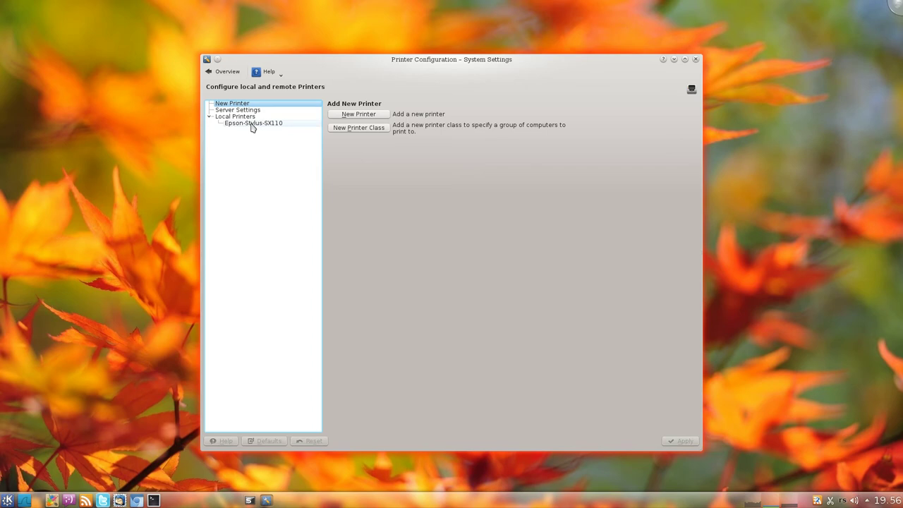
left_click(252, 124)
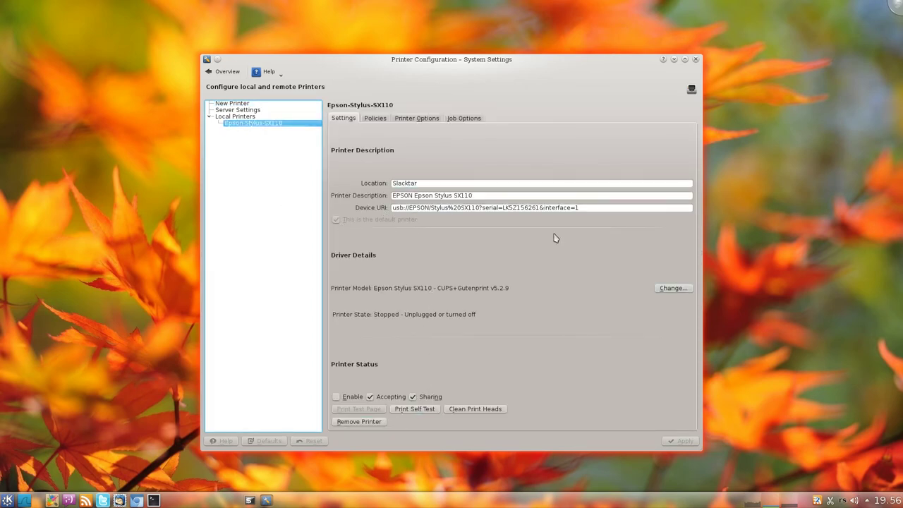
left_click(376, 119)
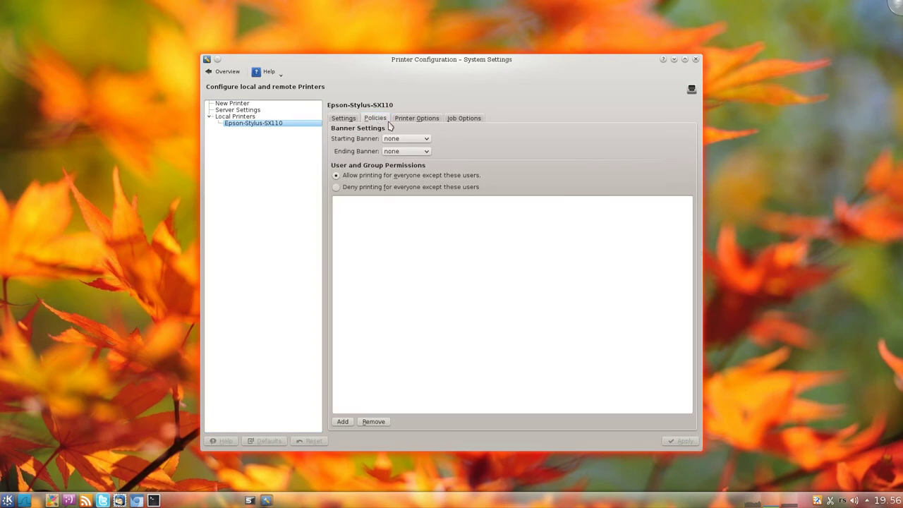
left_click(407, 120)
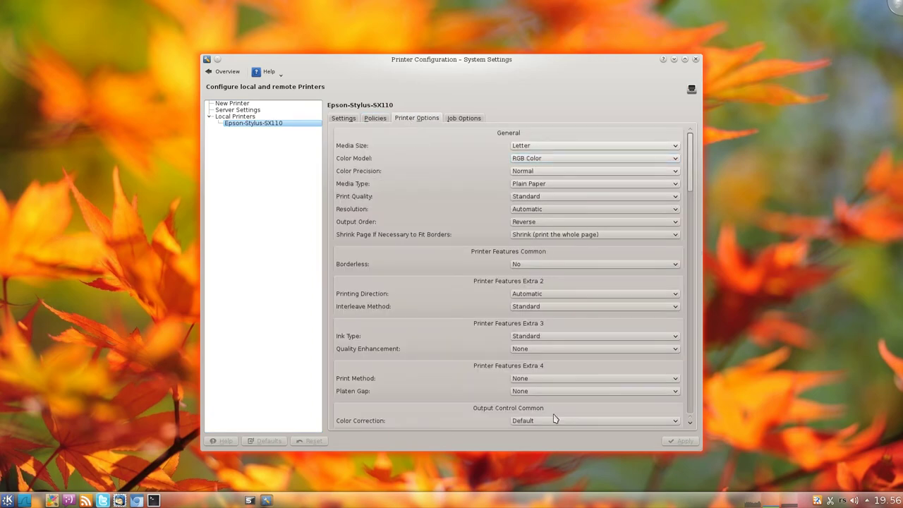
left_click(225, 71)
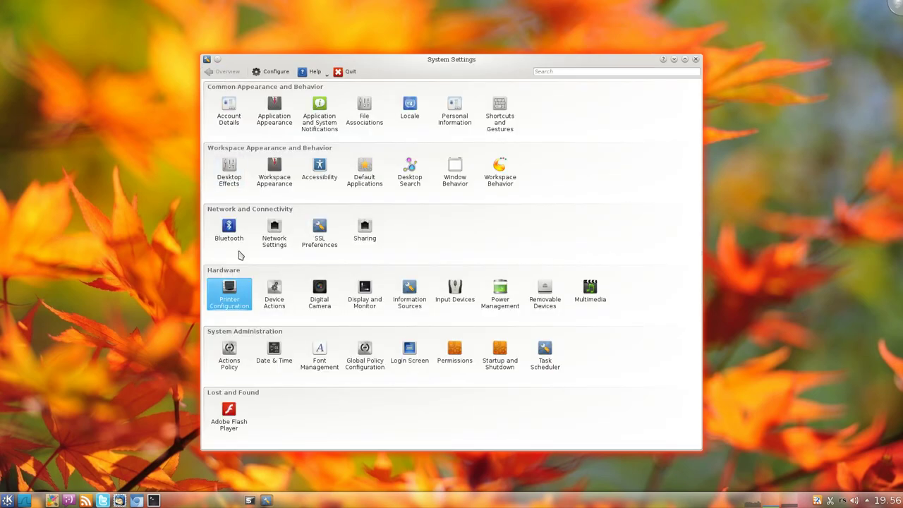
Test the XFlame screen saver from Gadgets & Simulations in Display and Monitor, discard the selection and return to the overview
left_click(366, 310)
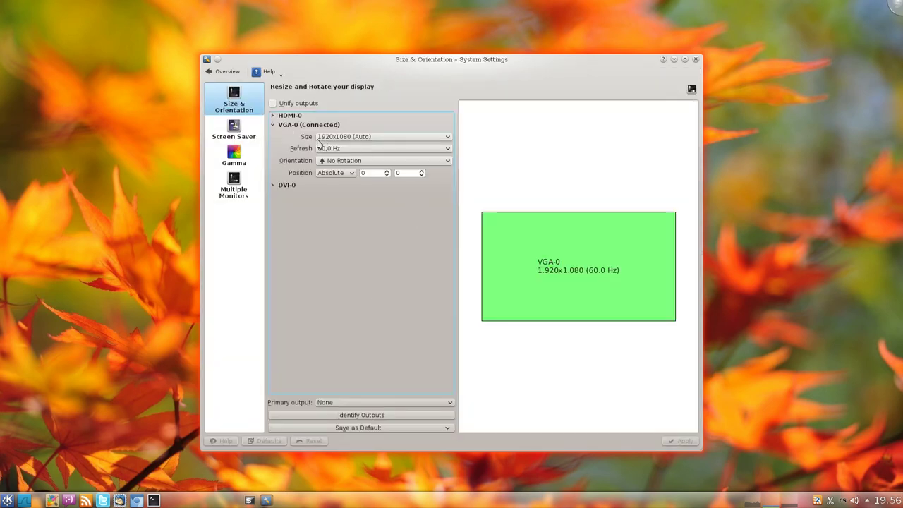
left_click(234, 131)
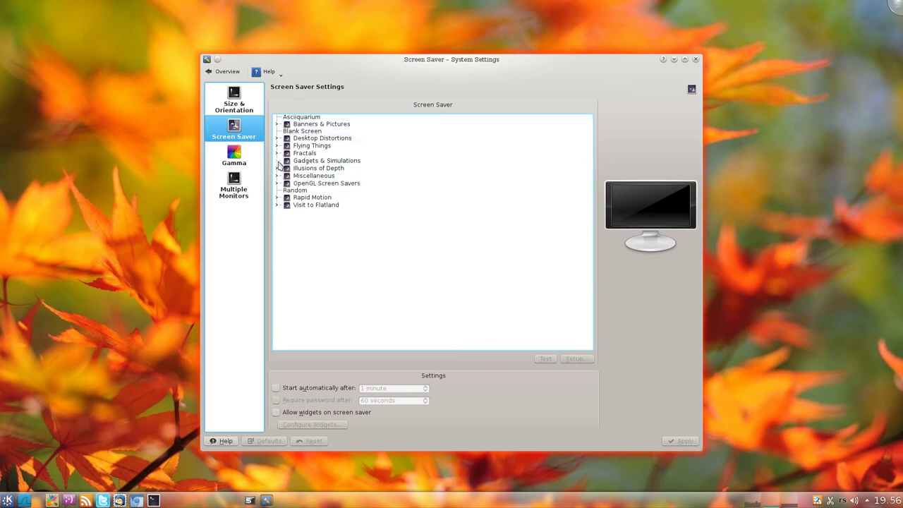
left_click(278, 161)
left_click(307, 293)
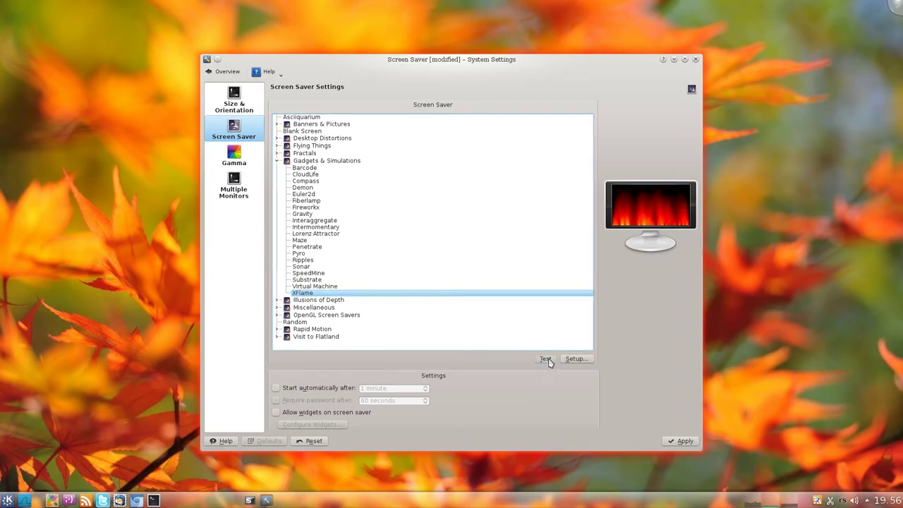
left_click(546, 359)
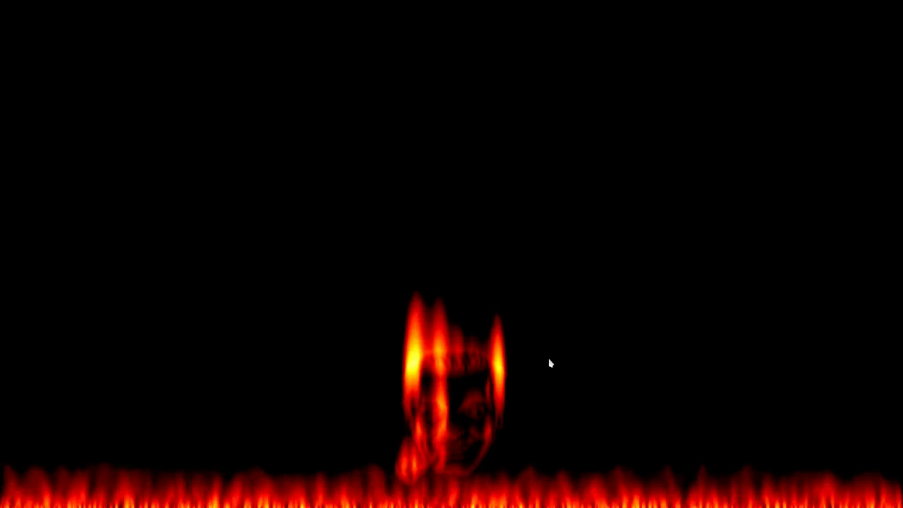
left_click(550, 361)
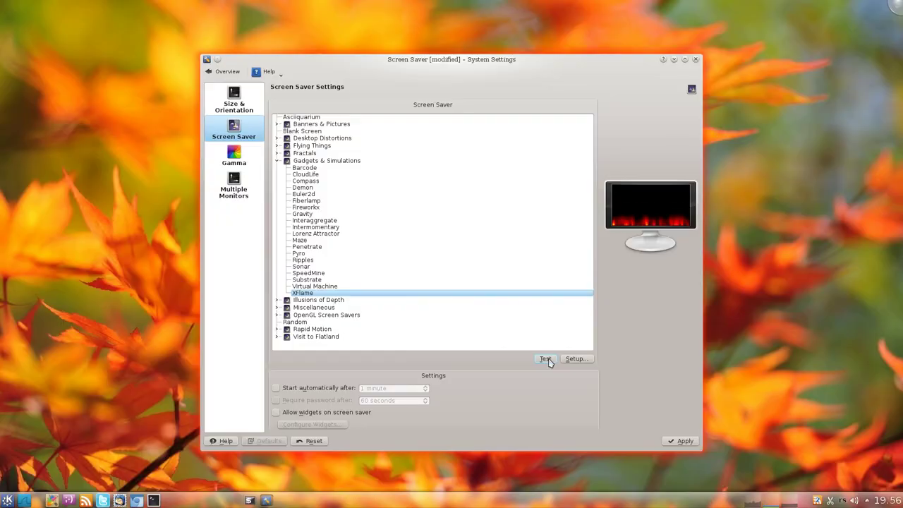
left_click(227, 72)
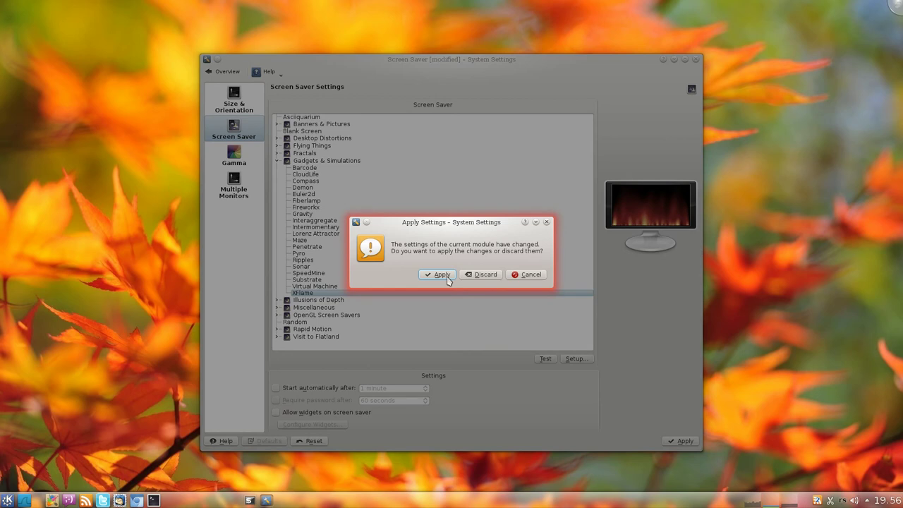
left_click(475, 278)
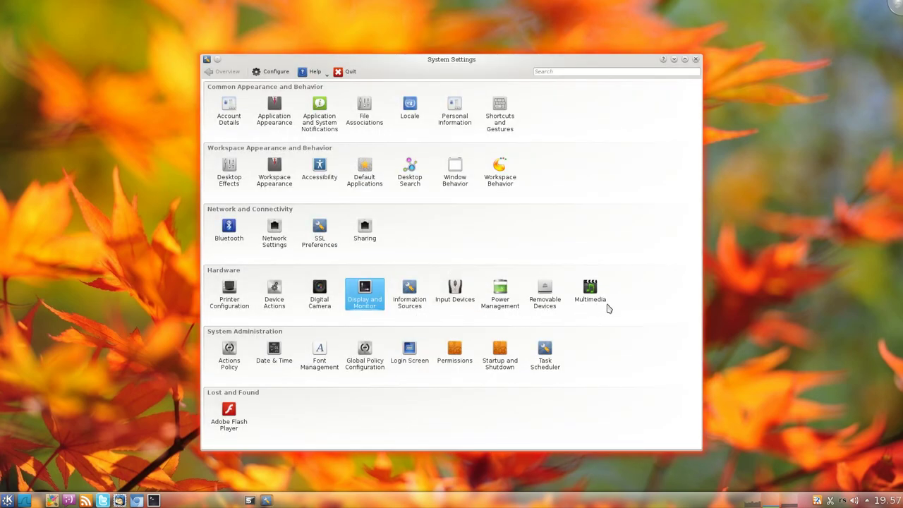
Look through the autostart list and the Service Manager in Startup and Shutdown, and close System Settings
left_click(499, 363)
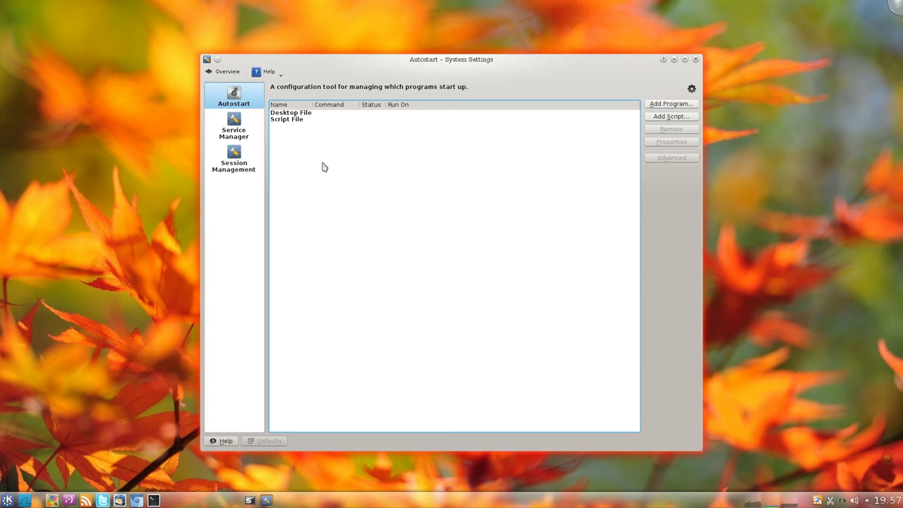
left_click(238, 130)
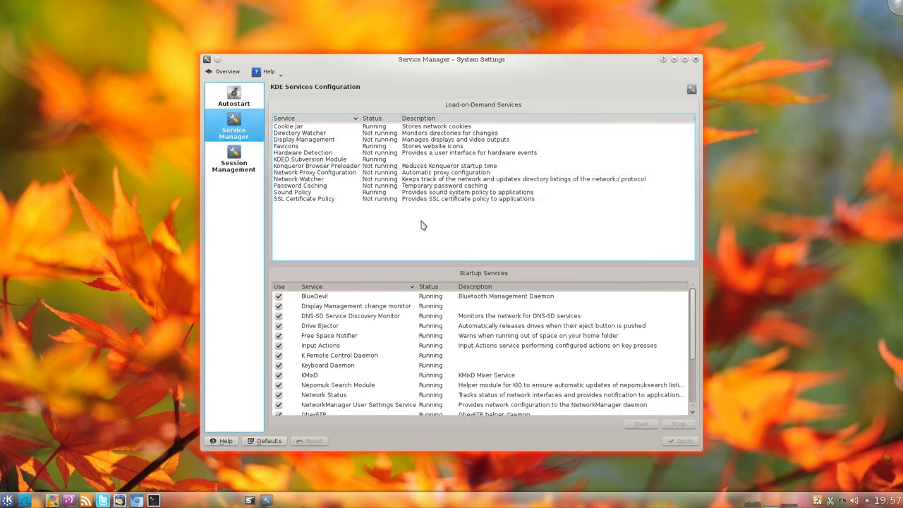
scroll(684, 345, "down", 2)
scroll(682, 343, "up", 2)
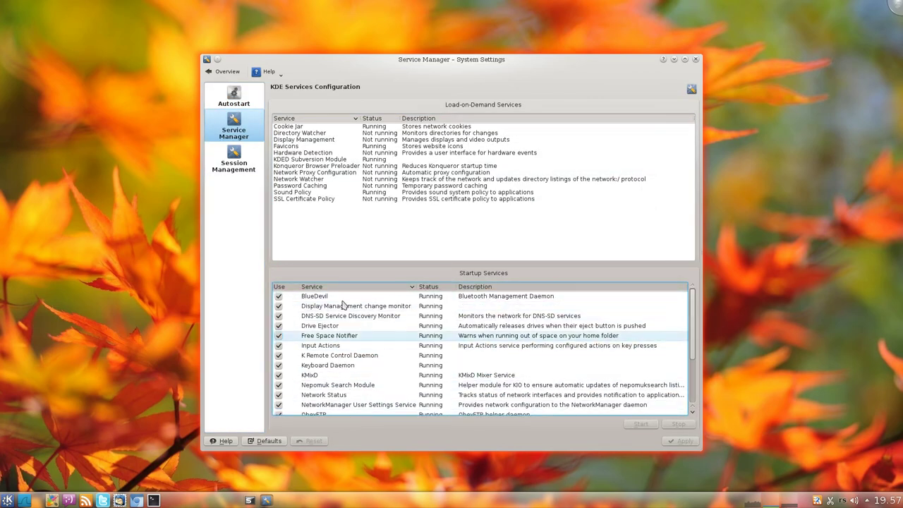
left_click(226, 71)
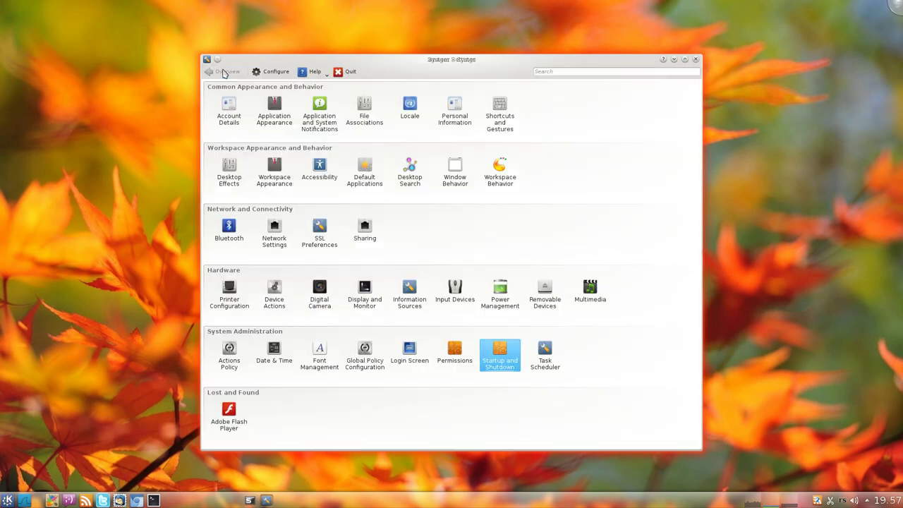
left_click(696, 60)
Open Desktop Settings, browse the installed and downloadable wallpapers without installing any, and close the add-on installer
right_click(436, 176)
left_click(466, 245)
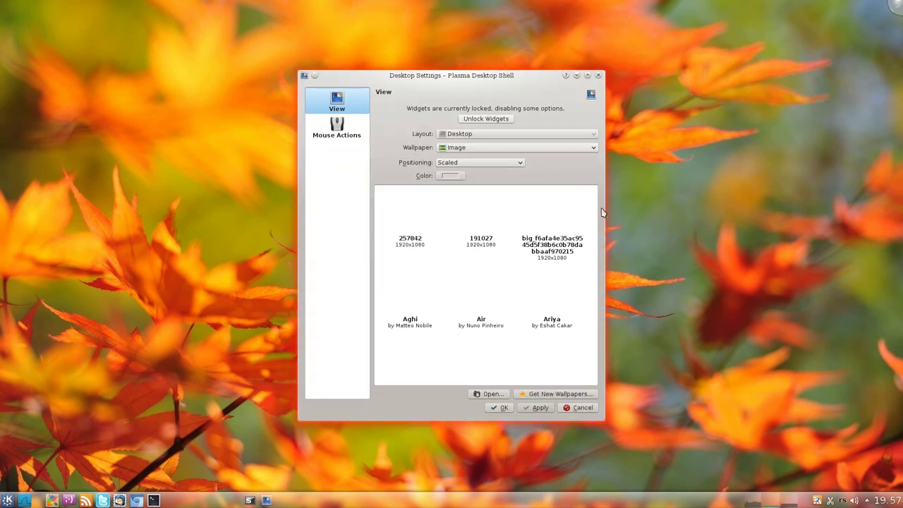
mouse_move(597, 205)
left_mouse_down()
mouse_move(602, 366)
mouse_move(603, 192)
left_mouse_up()
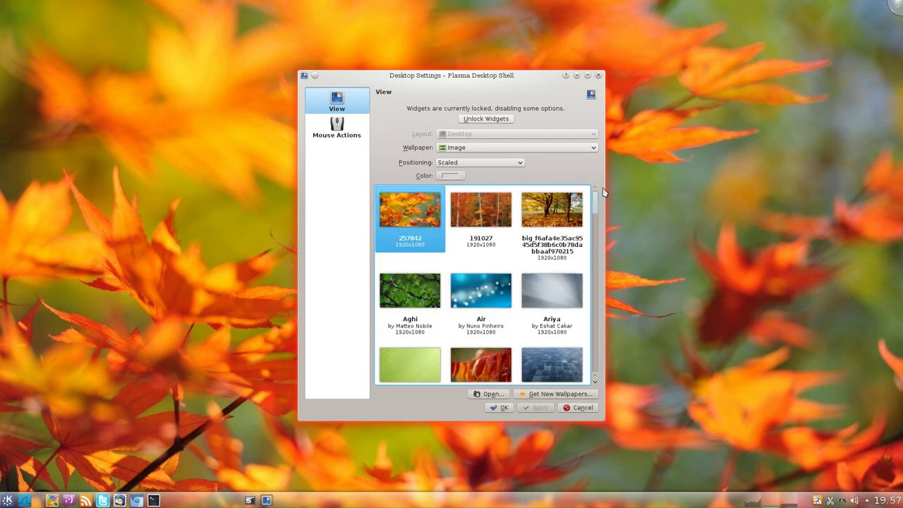
left_click(551, 397)
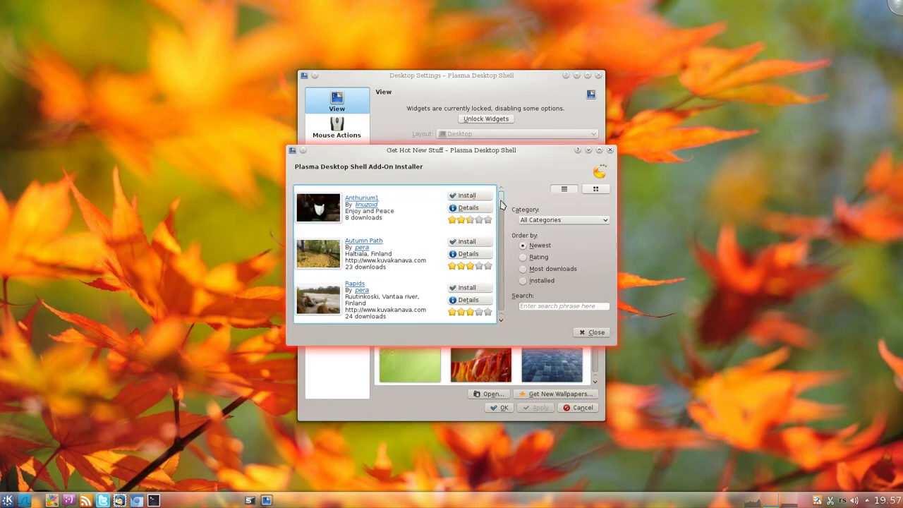
scroll(502, 204, "down", 10)
left_click(592, 332)
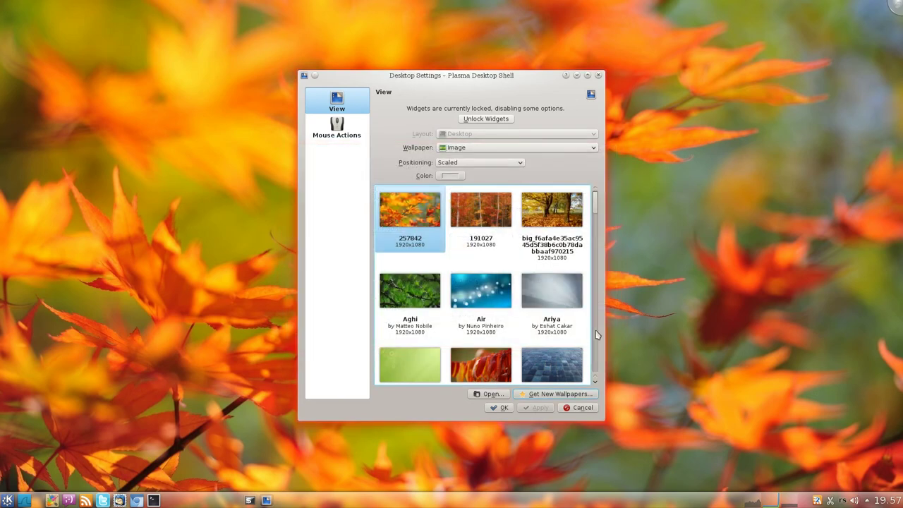
Unlock the widgets and review the available desktop layouts, keeping the default Desktop layout
left_click(486, 118)
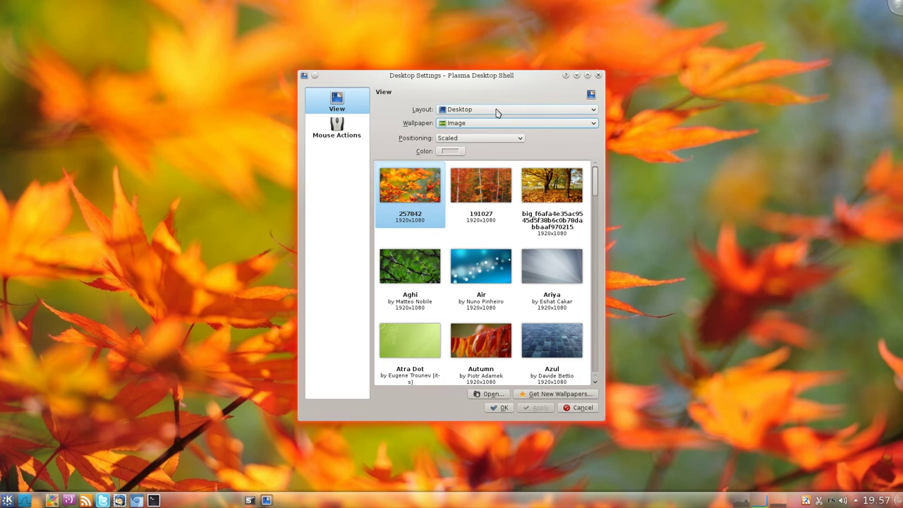
left_click(496, 114)
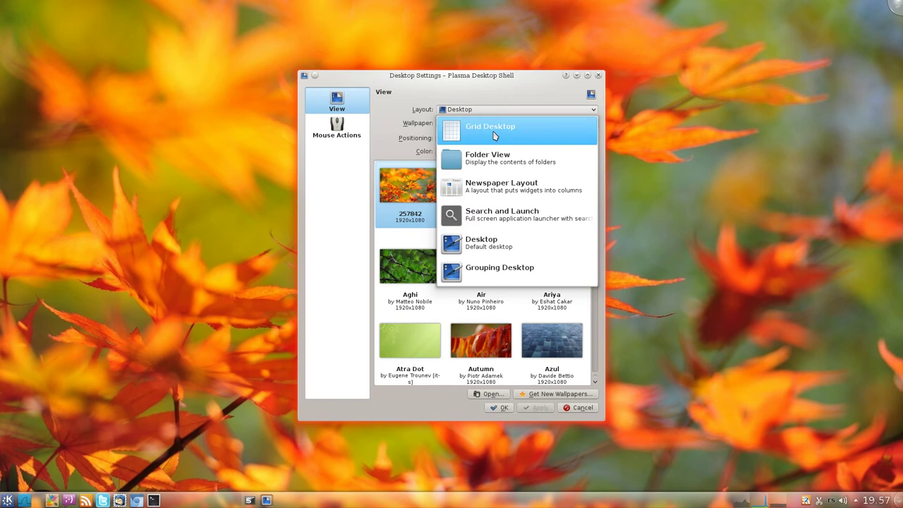
left_click(510, 245)
Set the wallpaper type to Globe and apply it to the desktop
left_click(477, 123)
left_click(477, 135)
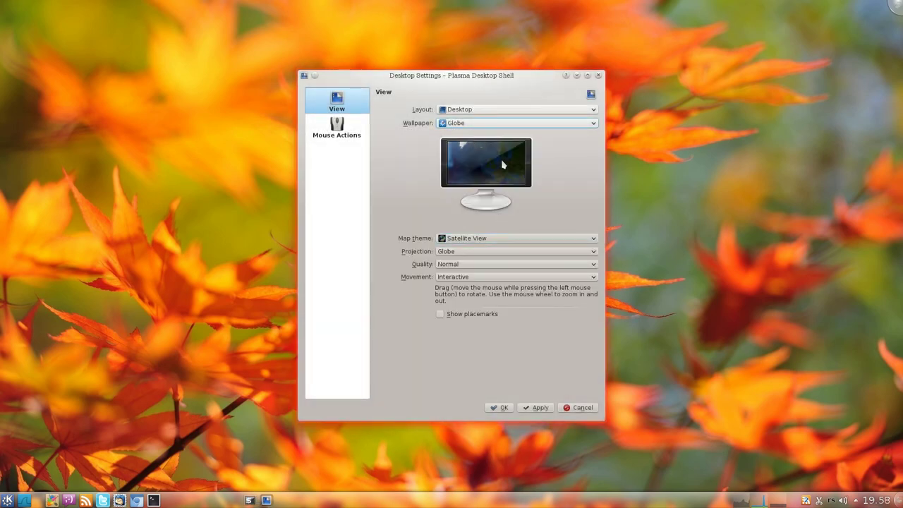
left_click(540, 409)
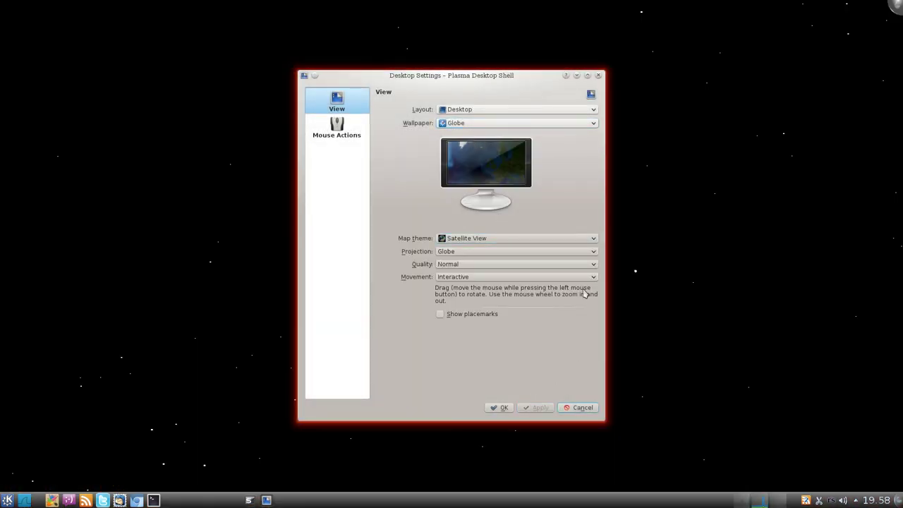
Minimize Desktop Settings, then zoom in on the globe wallpaper and rotate it to view other parts of the Earth
left_click(577, 75)
mouse_move(429, 299)
left_mouse_down()
mouse_move(493, 296)
mouse_move(397, 289)
mouse_move(430, 294)
left_mouse_up()
scroll(471, 300, "up", 4)
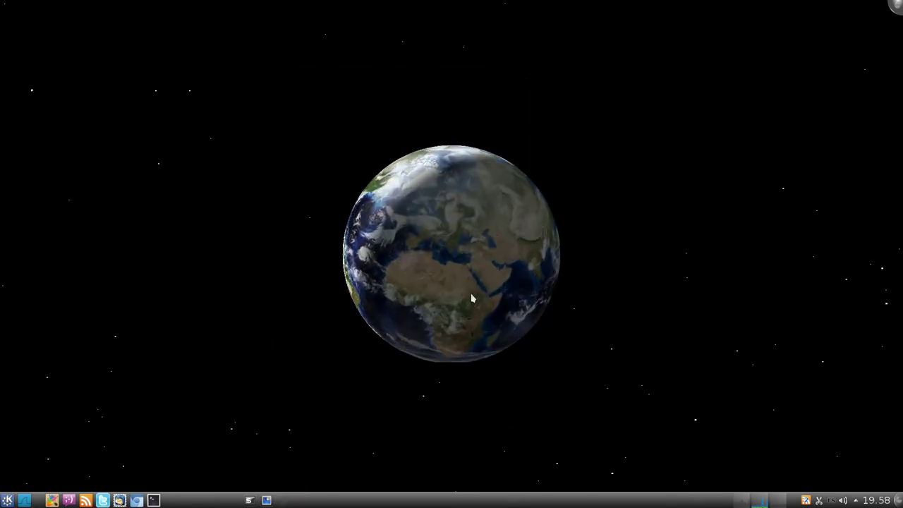
mouse_move(467, 317)
left_mouse_down()
mouse_move(555, 316)
mouse_move(456, 326)
left_mouse_up()
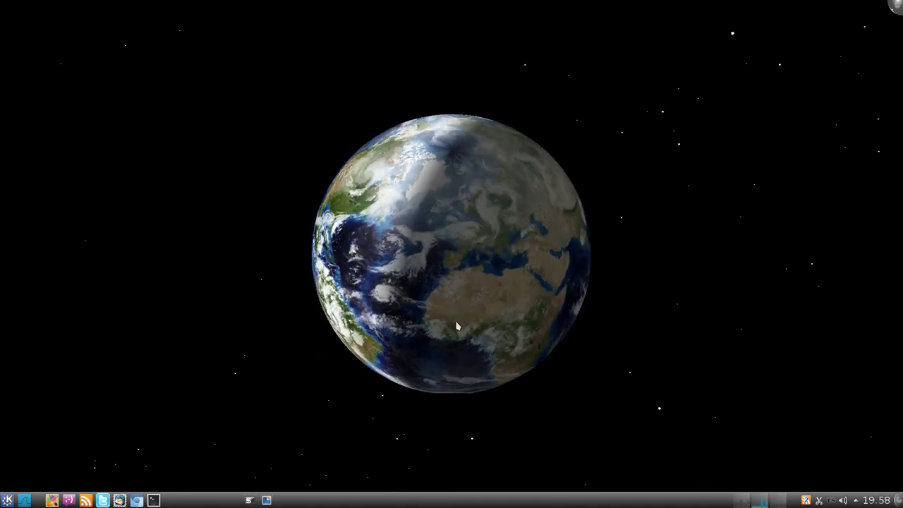
Apply the Earth at Night map theme to the globe wallpaper and rotate the globe on the desktop
left_click(267, 501)
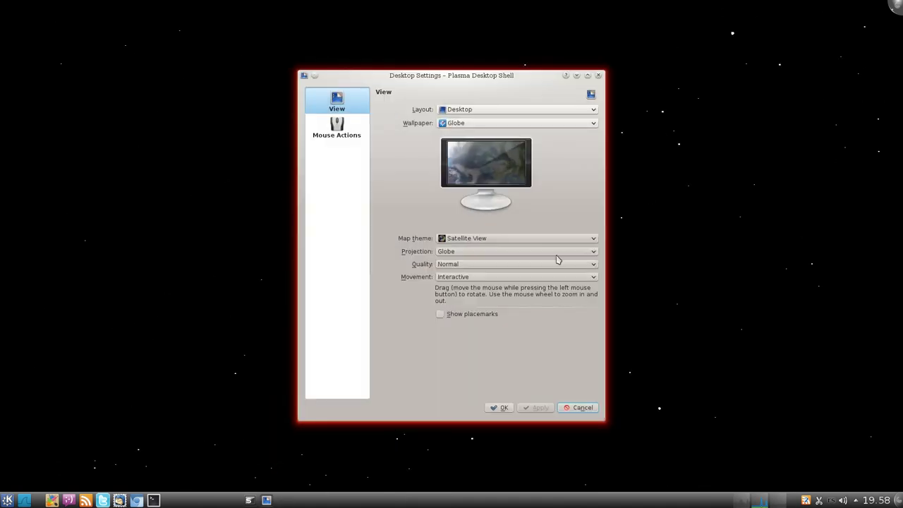
left_click(489, 239)
left_click(485, 258)
left_click(540, 408)
left_click(577, 76)
mouse_move(413, 309)
left_mouse_down()
mouse_move(594, 278)
mouse_move(561, 302)
mouse_move(434, 262)
mouse_move(528, 141)
mouse_move(572, 258)
mouse_move(463, 415)
mouse_move(486, 363)
mouse_move(449, 318)
mouse_move(424, 310)
left_mouse_up()
Restore Desktop Settings and view the options of the Mandelbrot and Picture of the Day wallpaper types without applying them
left_click(267, 500)
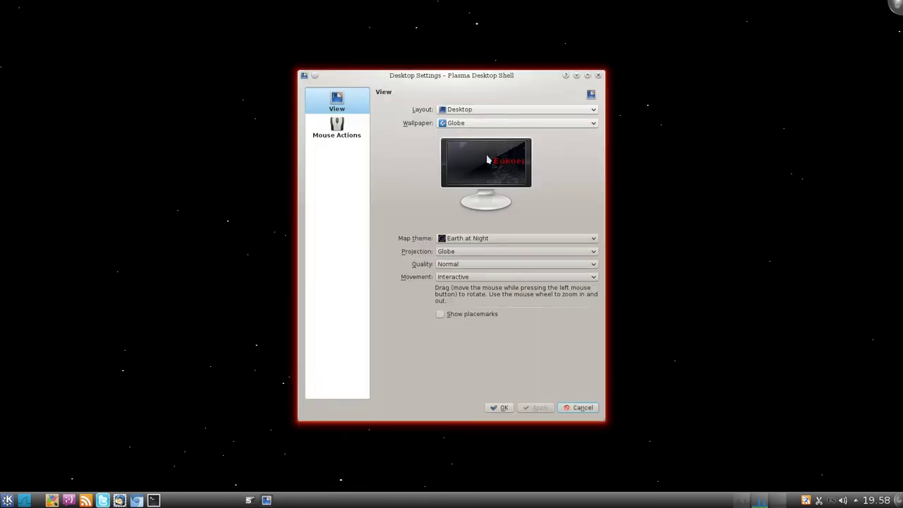
left_click(481, 124)
key("Down")
key("Return")
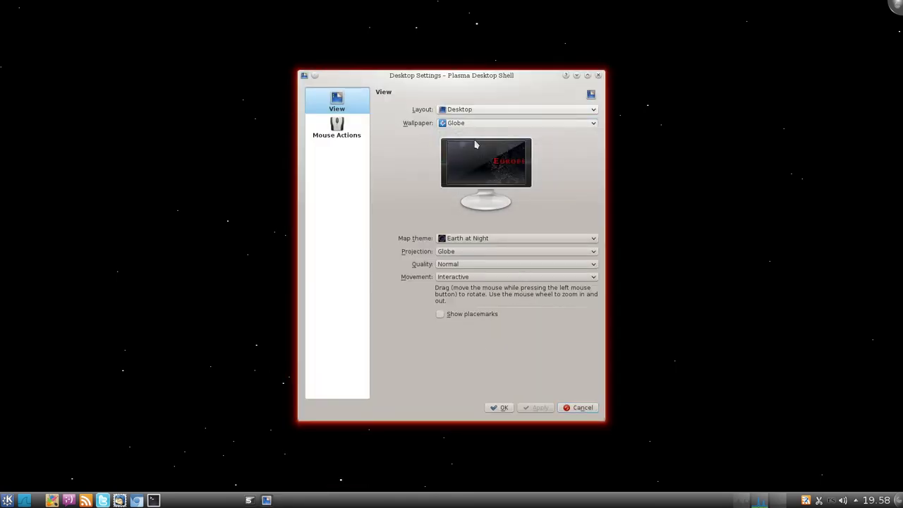
left_click(479, 124)
key("Down")
key("Return")
left_click(478, 124)
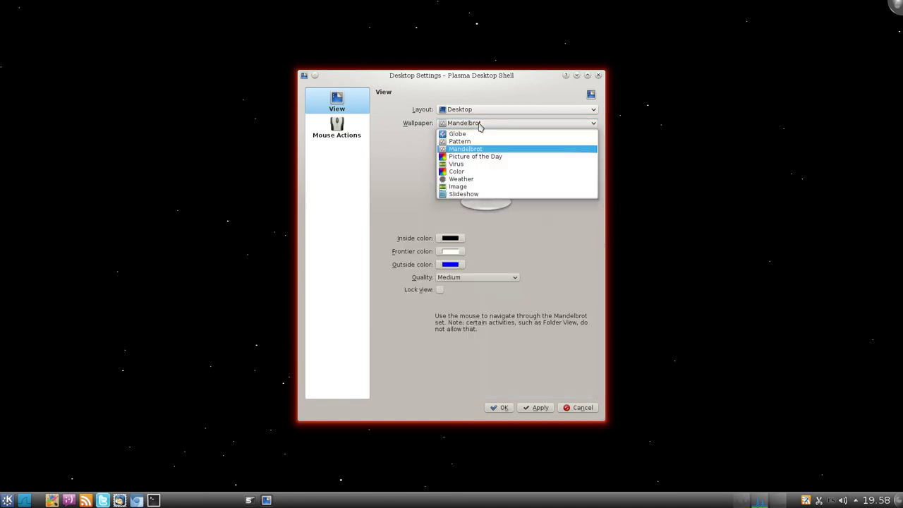
left_click(476, 150)
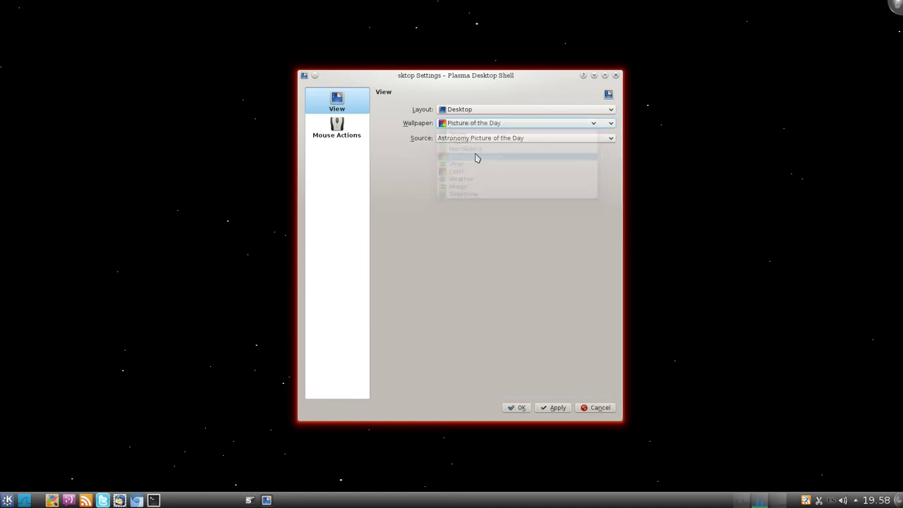
View the options of the Virus, Color, Weather and Slideshow wallpaper types without applying them
left_click(494, 124)
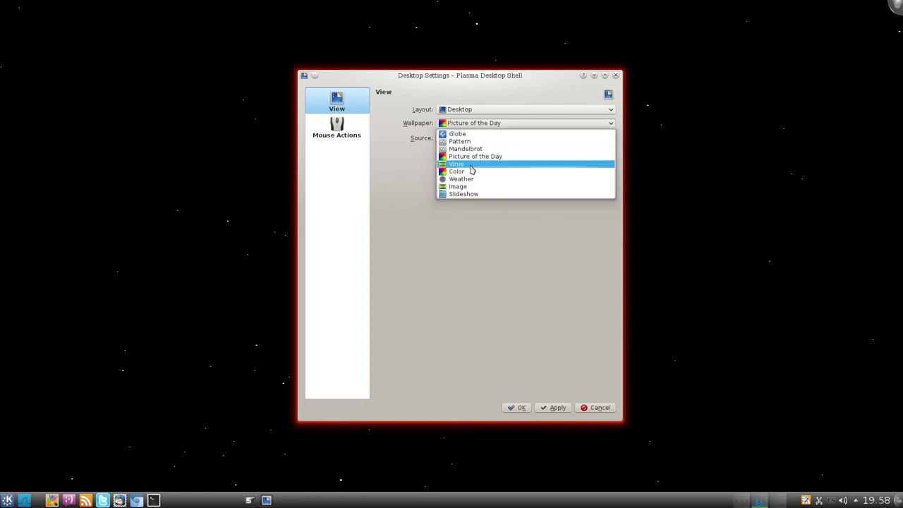
left_click(474, 164)
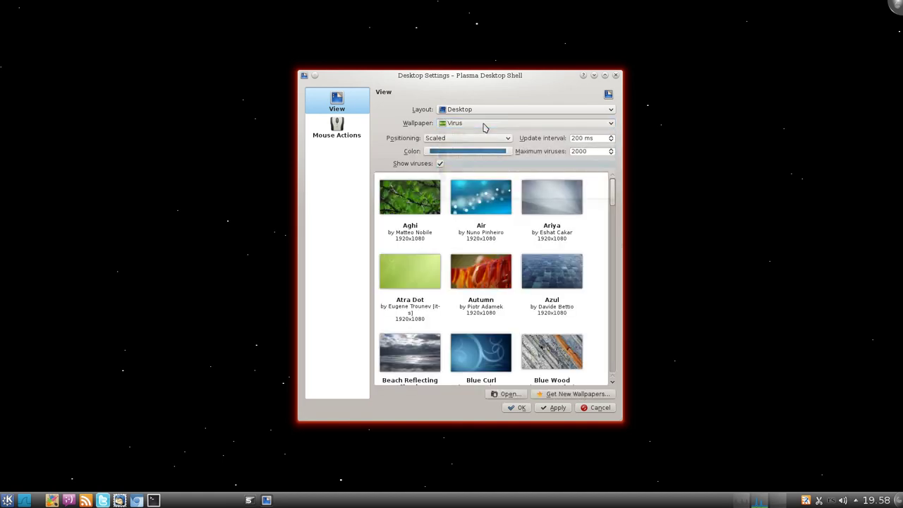
left_click(484, 125)
left_click(479, 135)
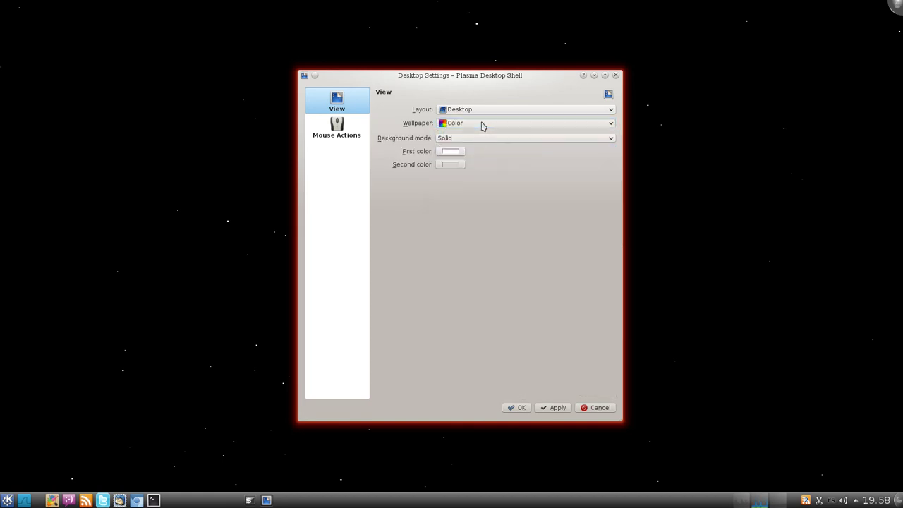
left_click(479, 124)
left_click(473, 175)
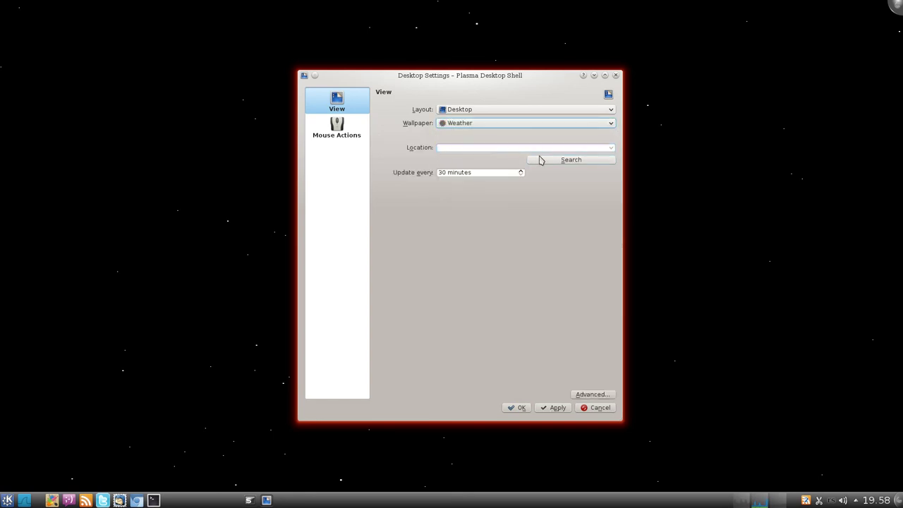
left_click(460, 125)
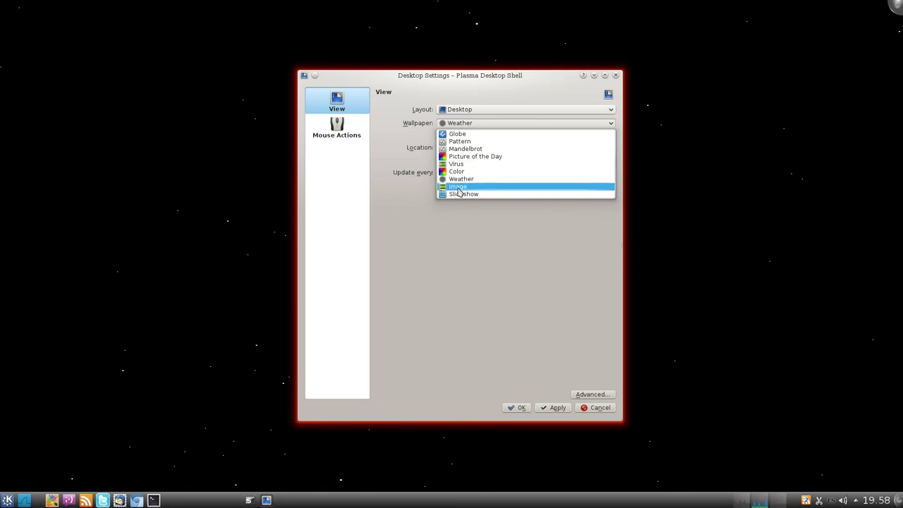
left_click(459, 194)
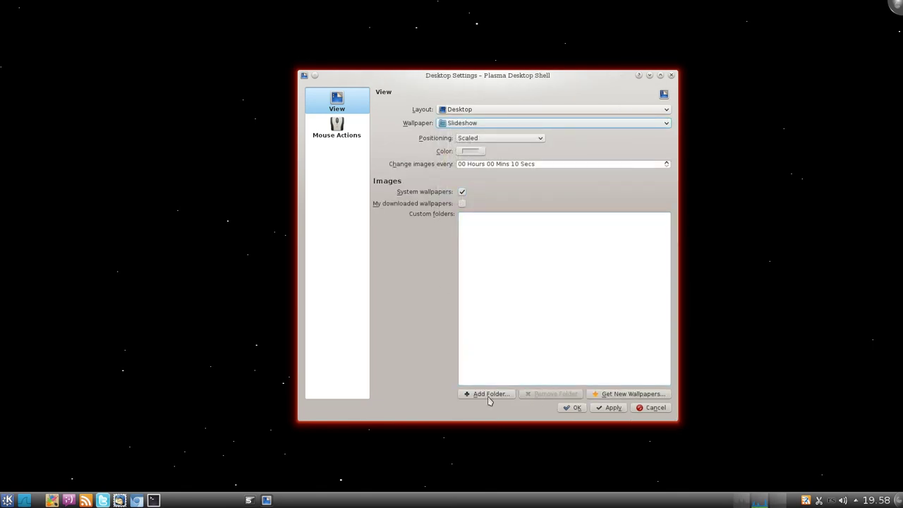
Set the wallpaper type back to Image, apply it and close Desktop Settings
left_click(468, 124)
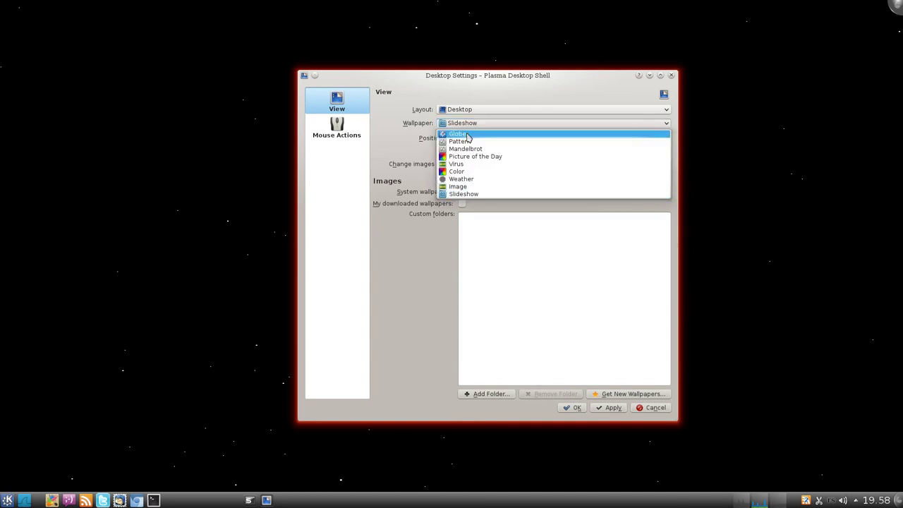
left_click(465, 186)
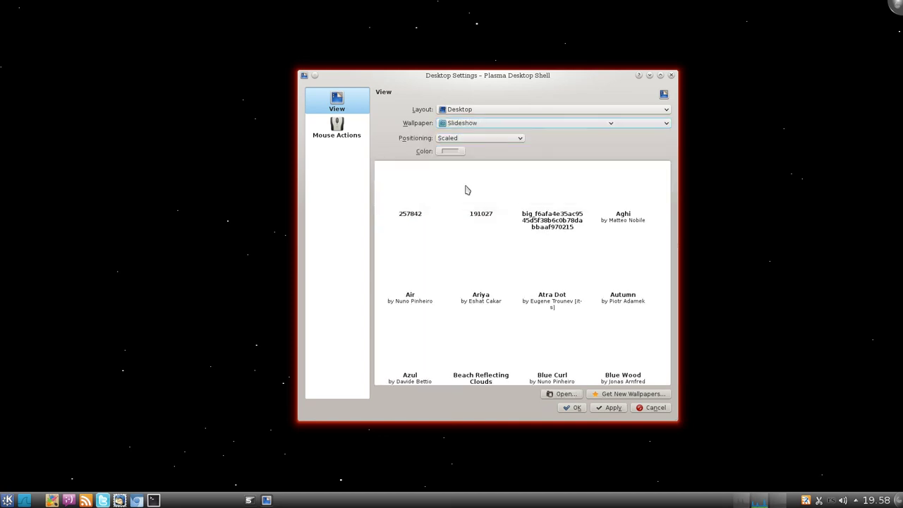
left_click(611, 408)
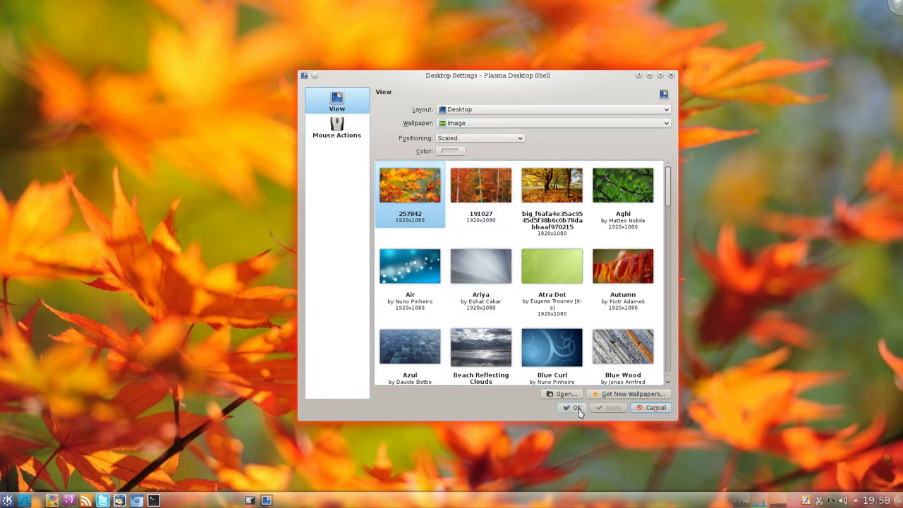
left_click(577, 408)
Bring up the desktop's context menu
right_click(478, 239)
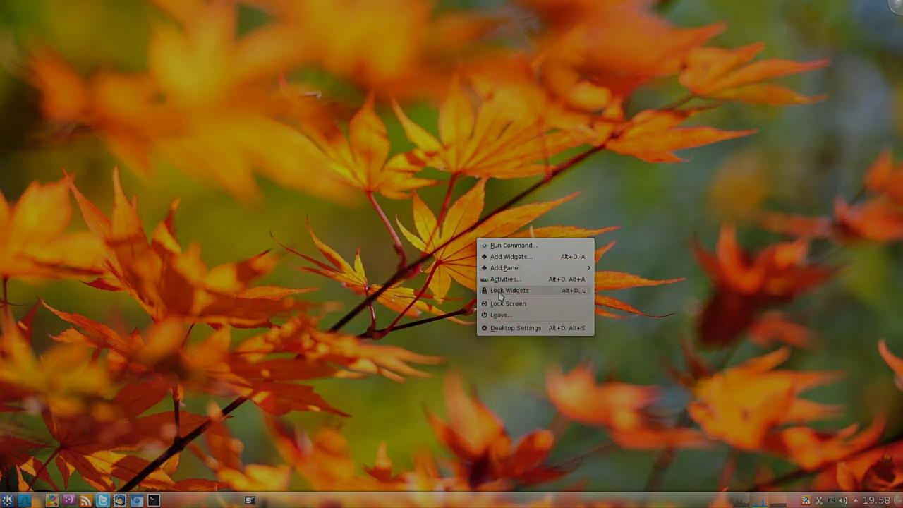